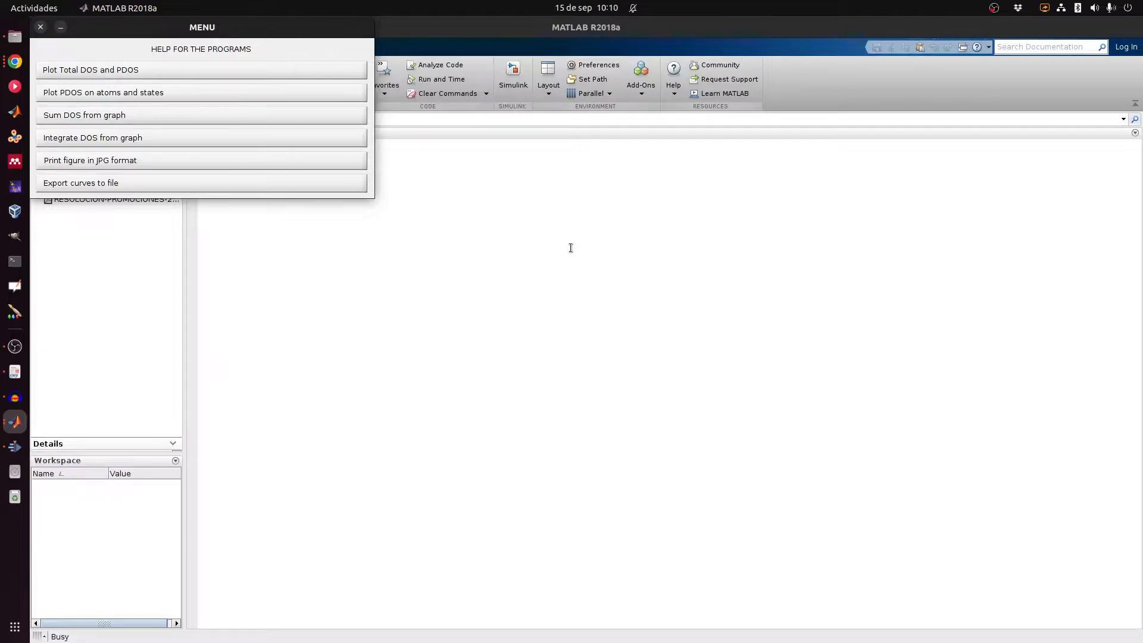
Step: Display the total DOS and PDOS help, highlighting its description, usage heading and DOSCAR requirement
click(177, 70)
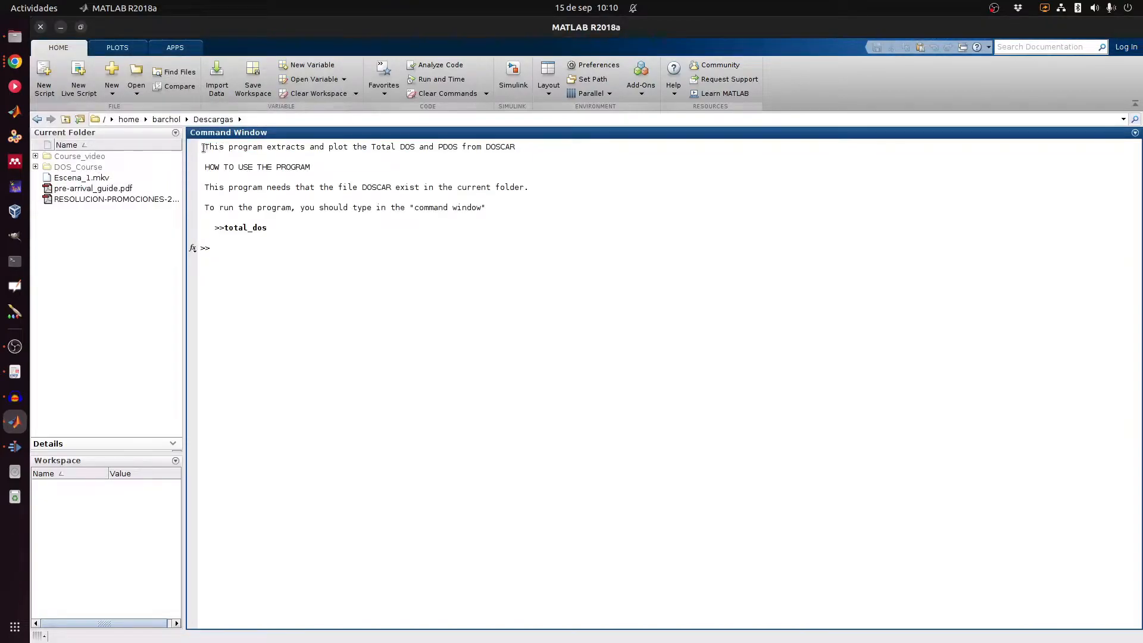
drag(202, 147, 567, 146)
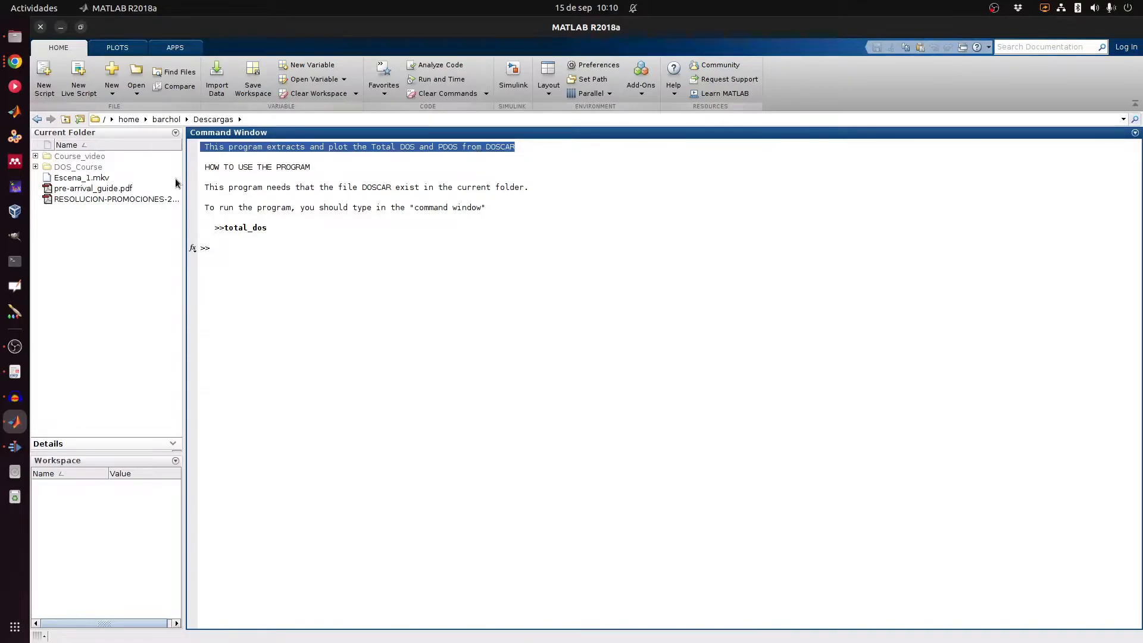
click(197, 175)
drag(202, 168, 318, 170)
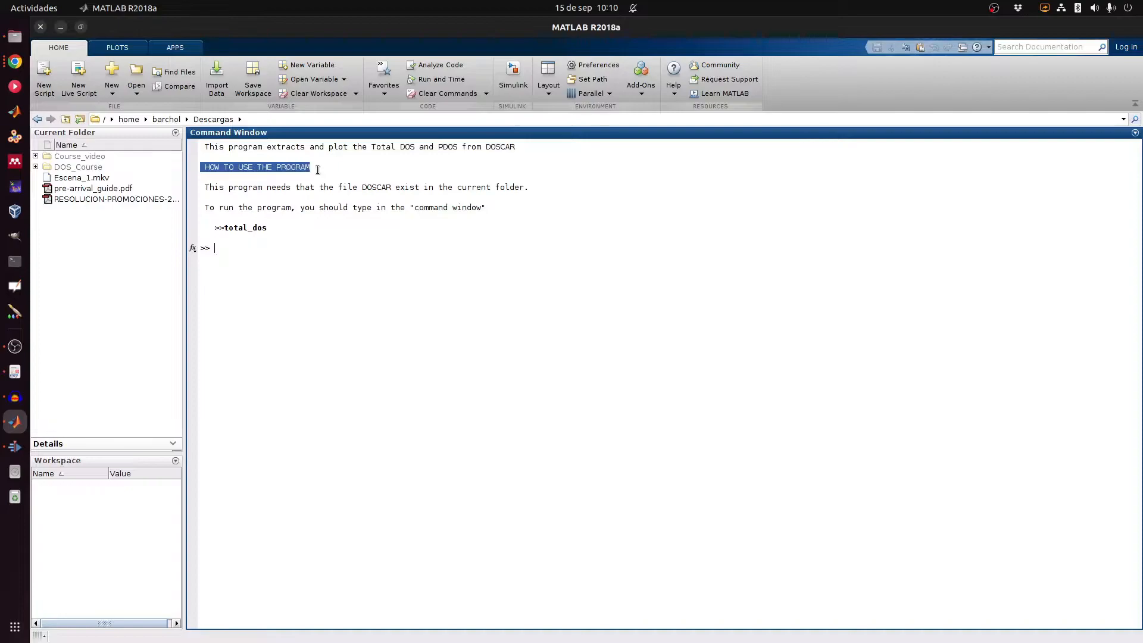
click(208, 188)
drag(267, 189, 315, 188)
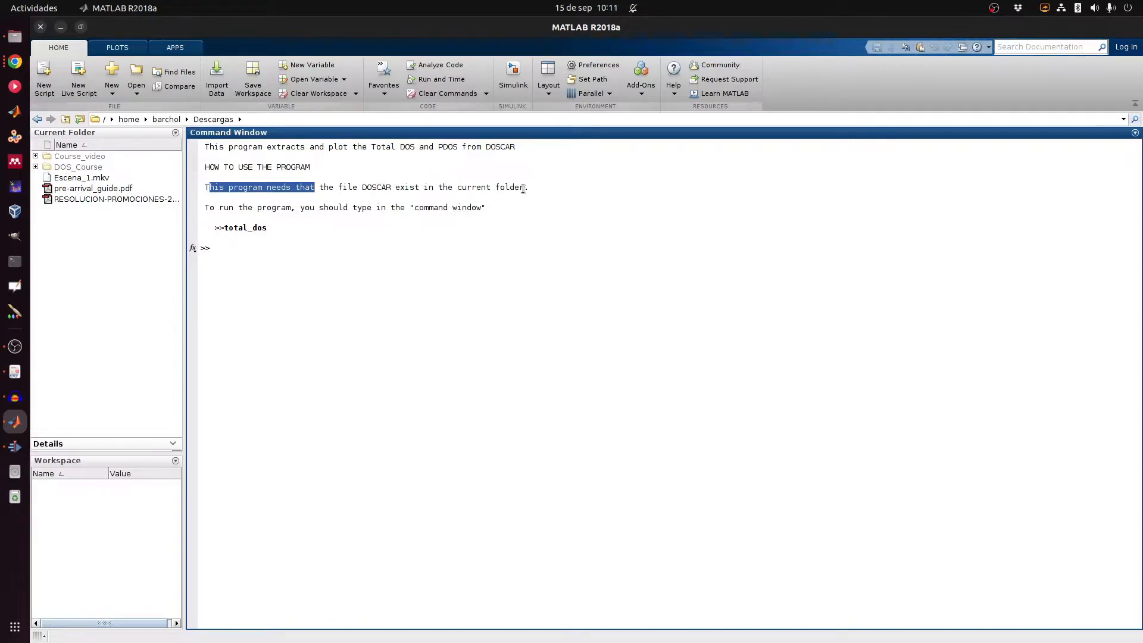
Step: Make DOS_Course, the folder containing DOSCAR, the current folder
click(75, 168)
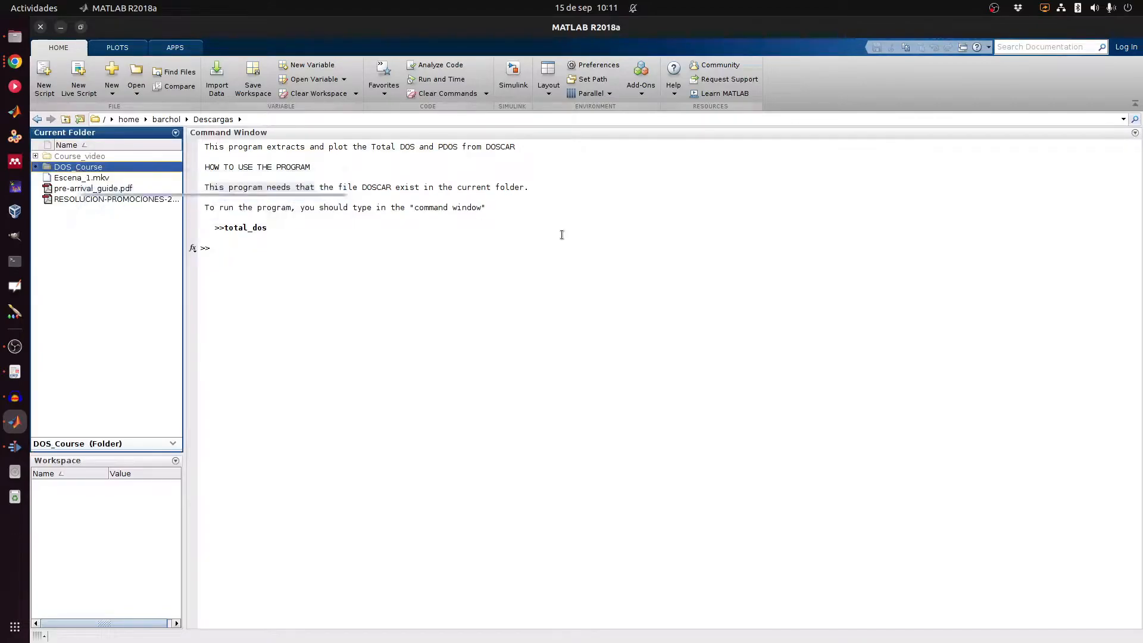
double_click(100, 167)
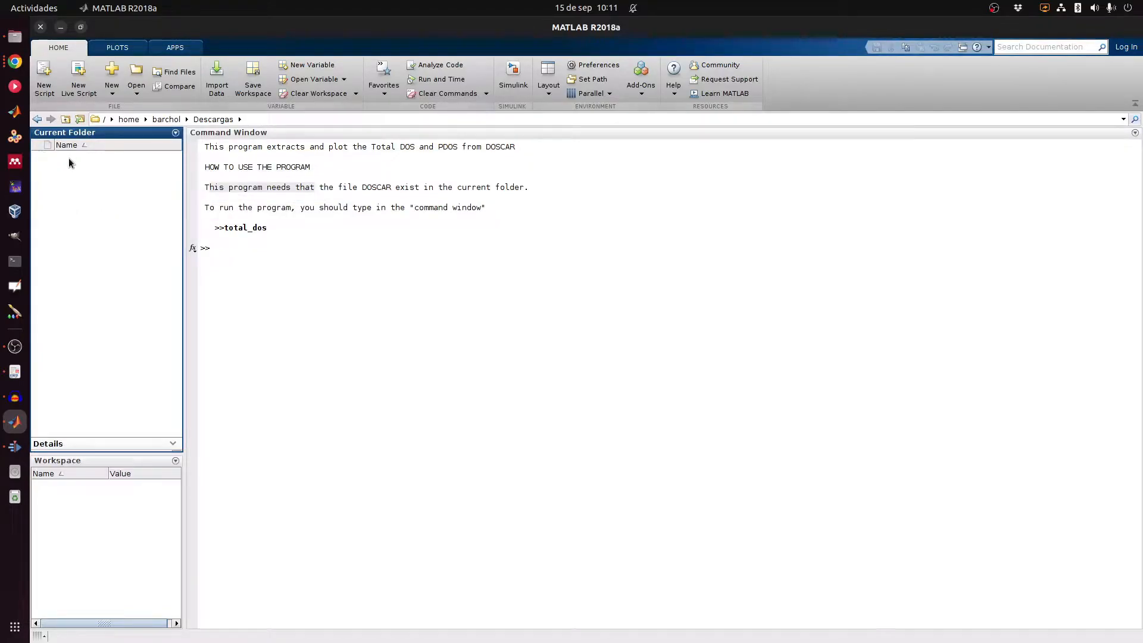
click(298, 251)
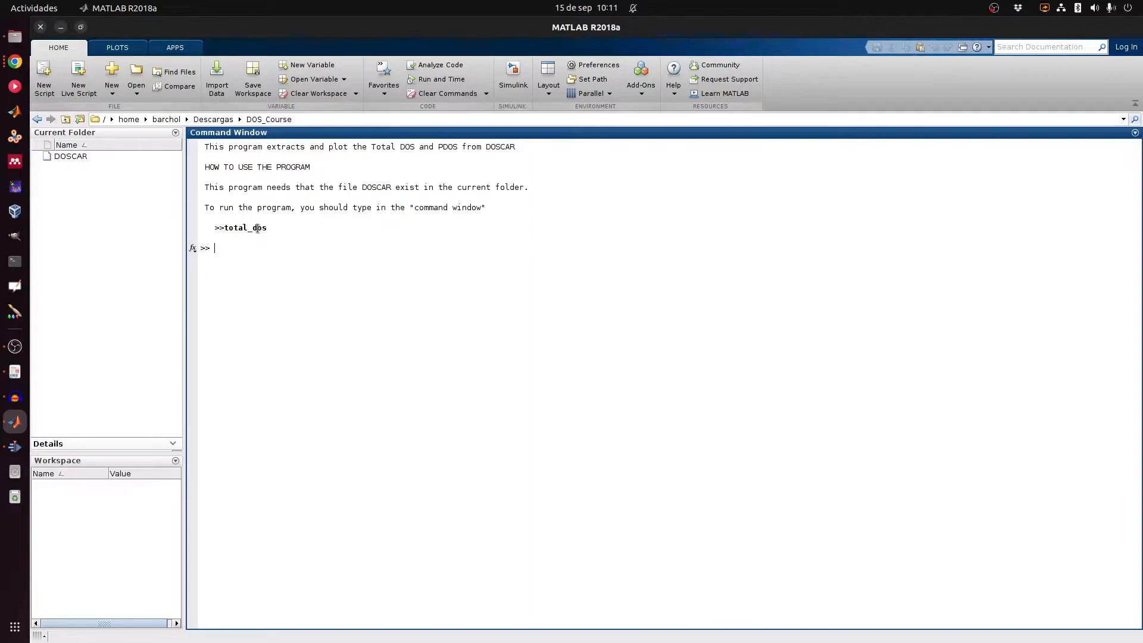
Step: Run total_dos and view the PDOS, TOTAL_DOS and combined TOTAL_DOS and PDOS figures
text(toto)
key(Return)
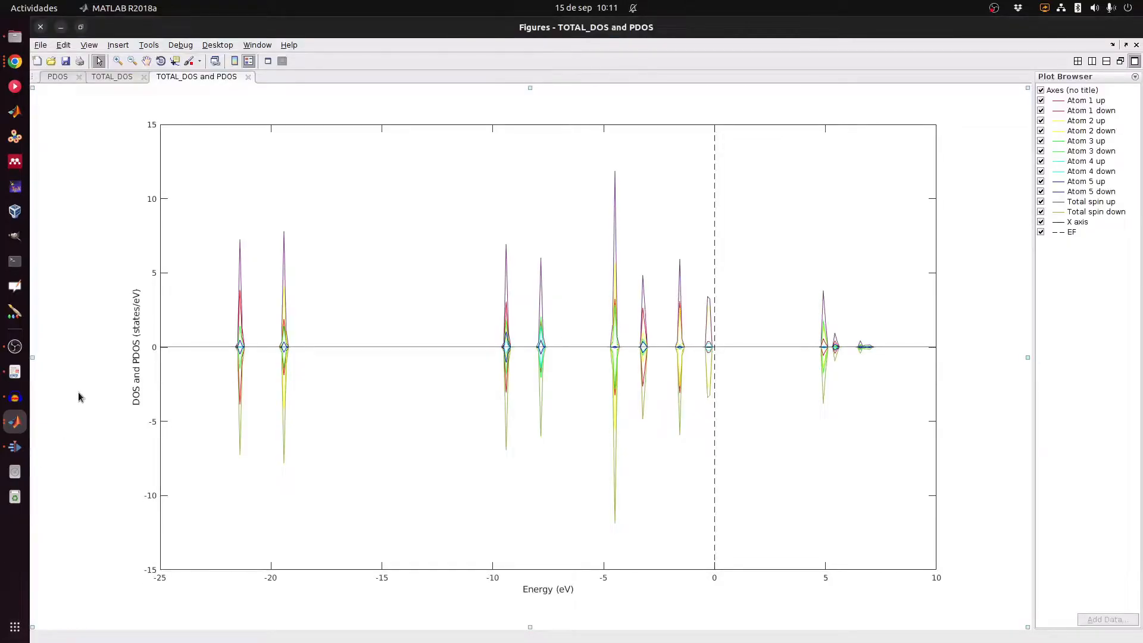
click(55, 79)
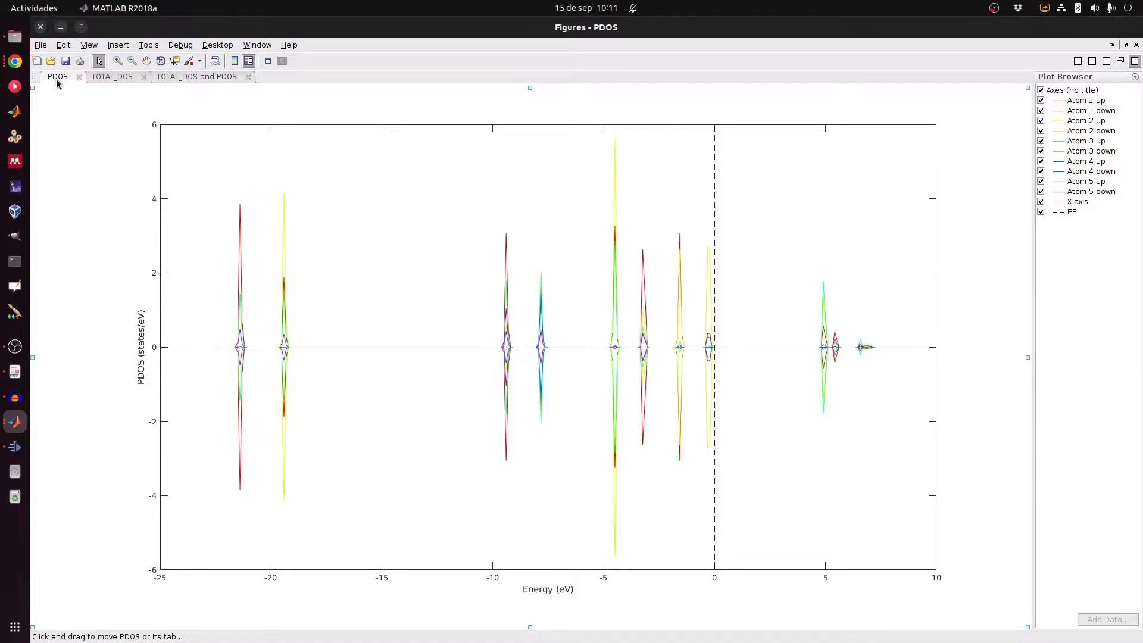
click(99, 77)
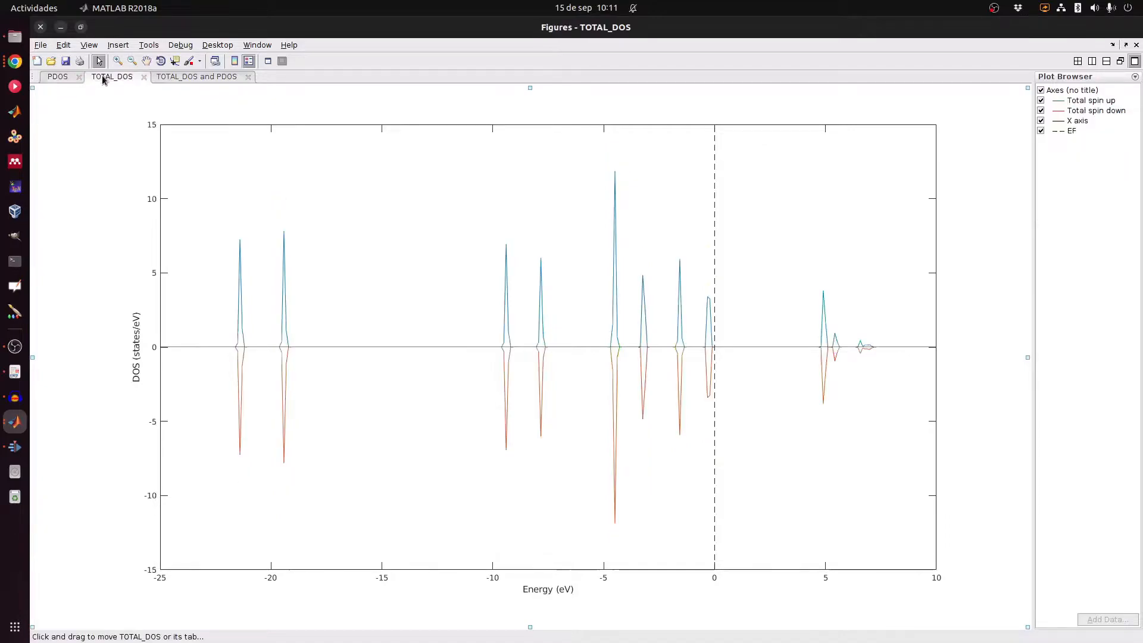
click(208, 77)
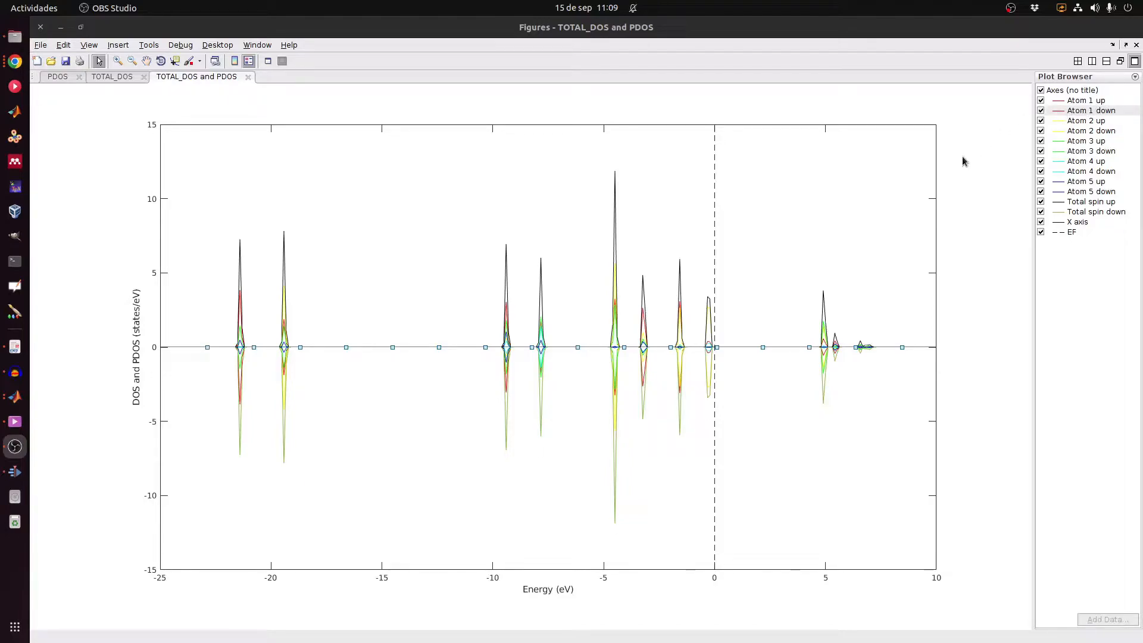
Step: Hide the Atom 1 up and down curves and open the Total spin up line's properties
click(1043, 102)
click(1042, 100)
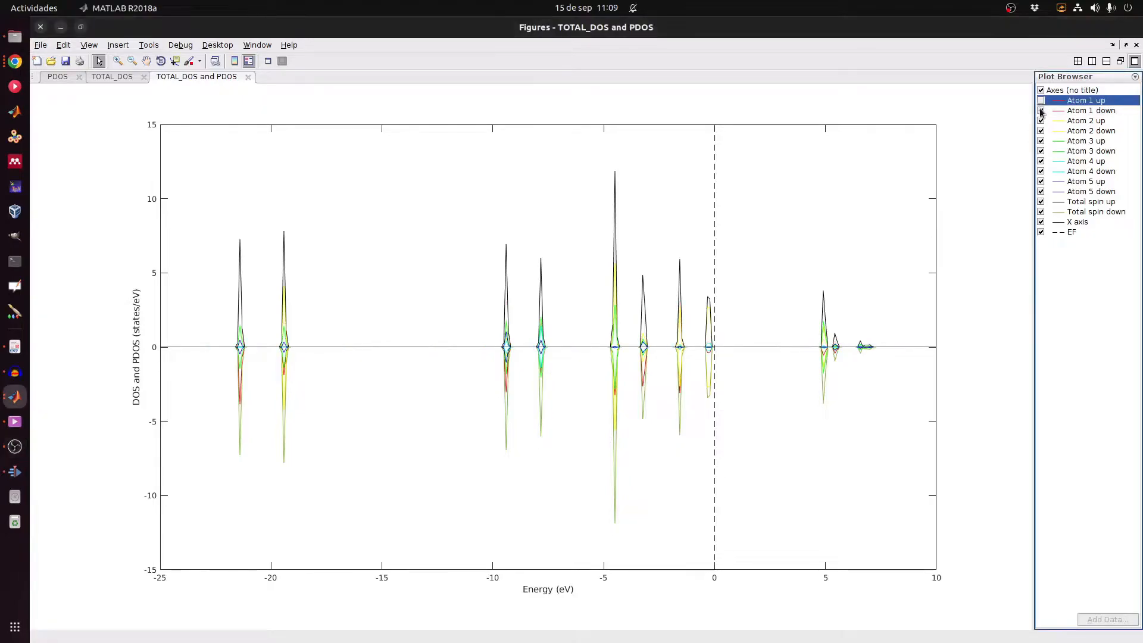
click(1041, 110)
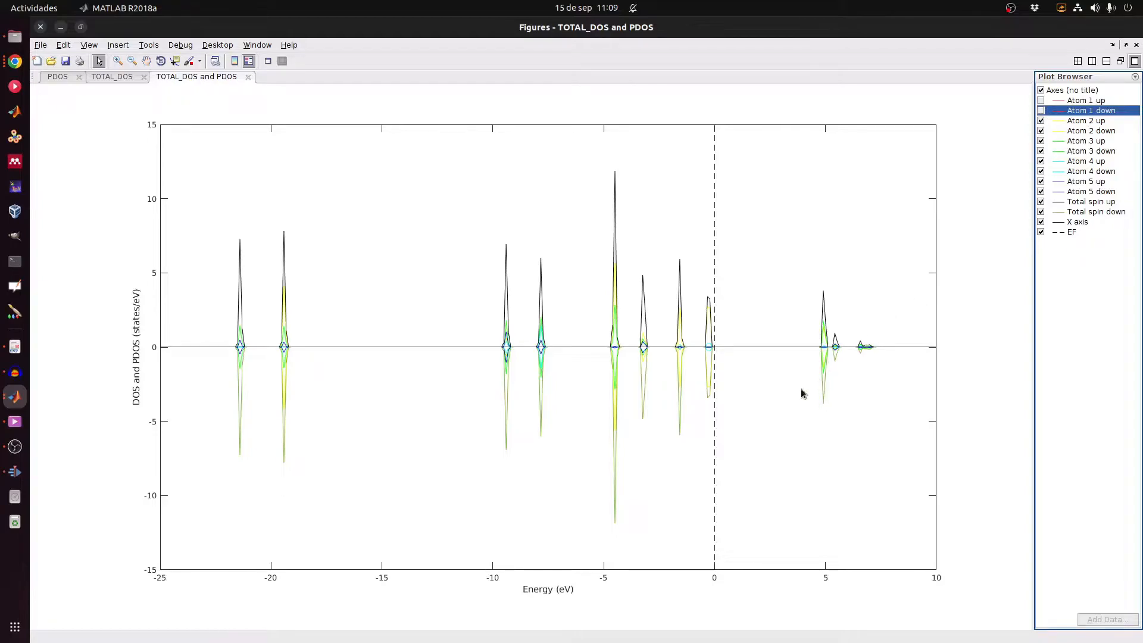
double_click(615, 197)
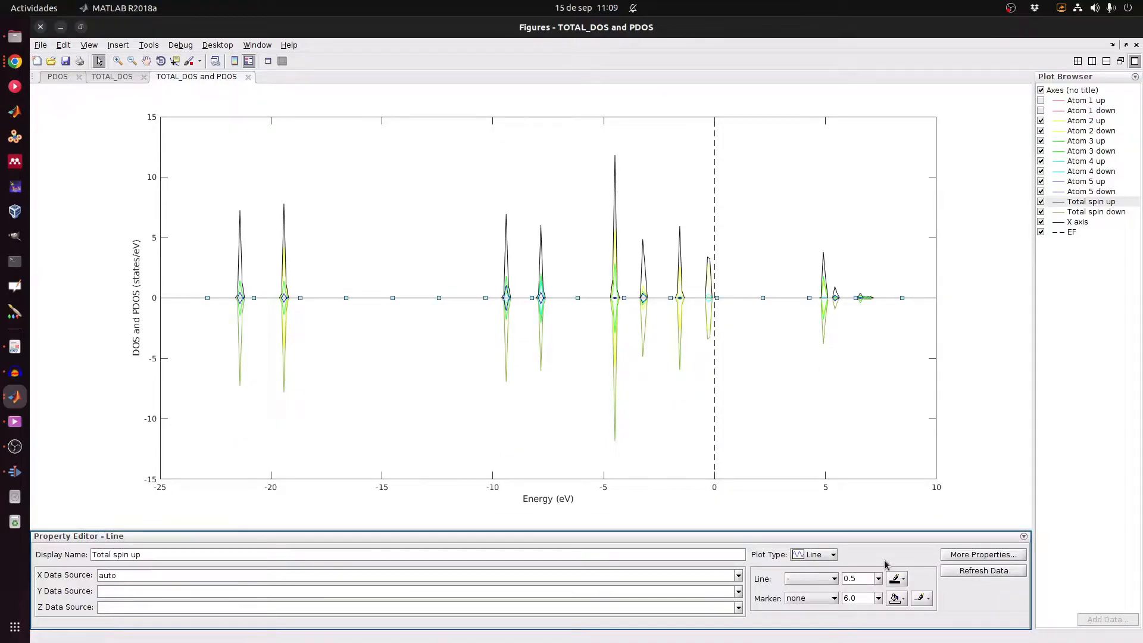
Step: Colour the Total spin up line magenta and change its plot type to Area
click(834, 557)
click(812, 568)
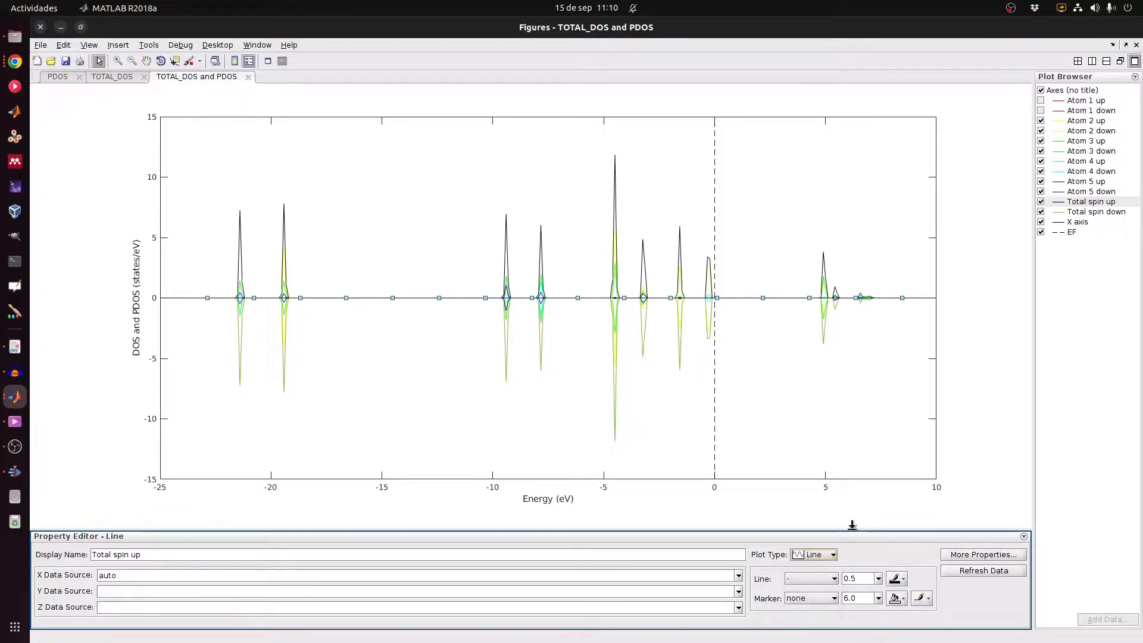
click(903, 583)
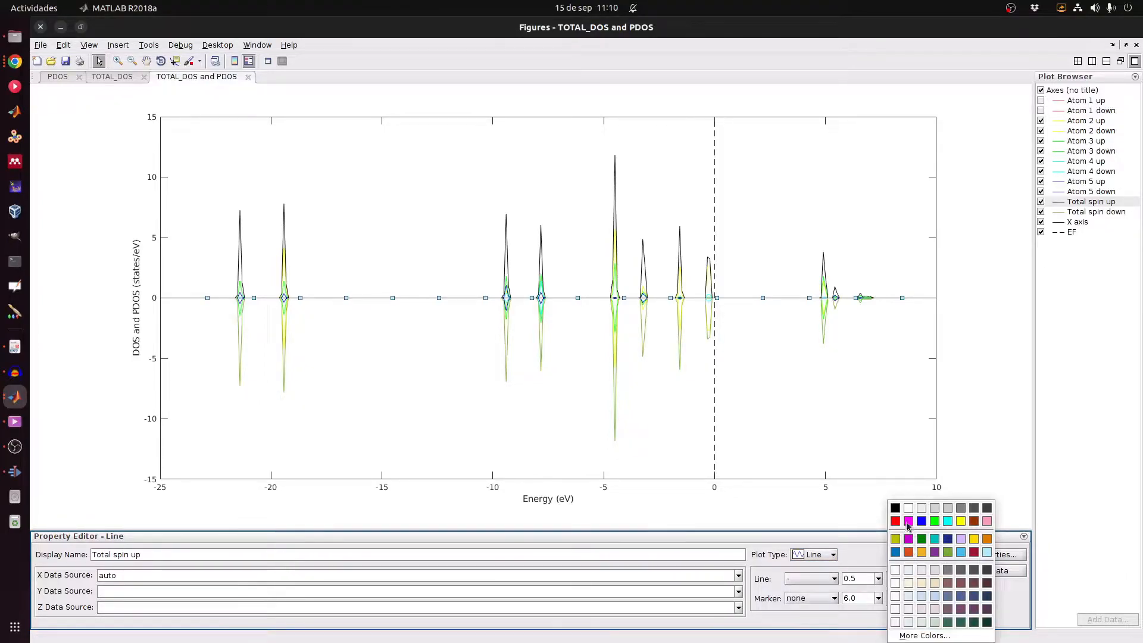
click(910, 525)
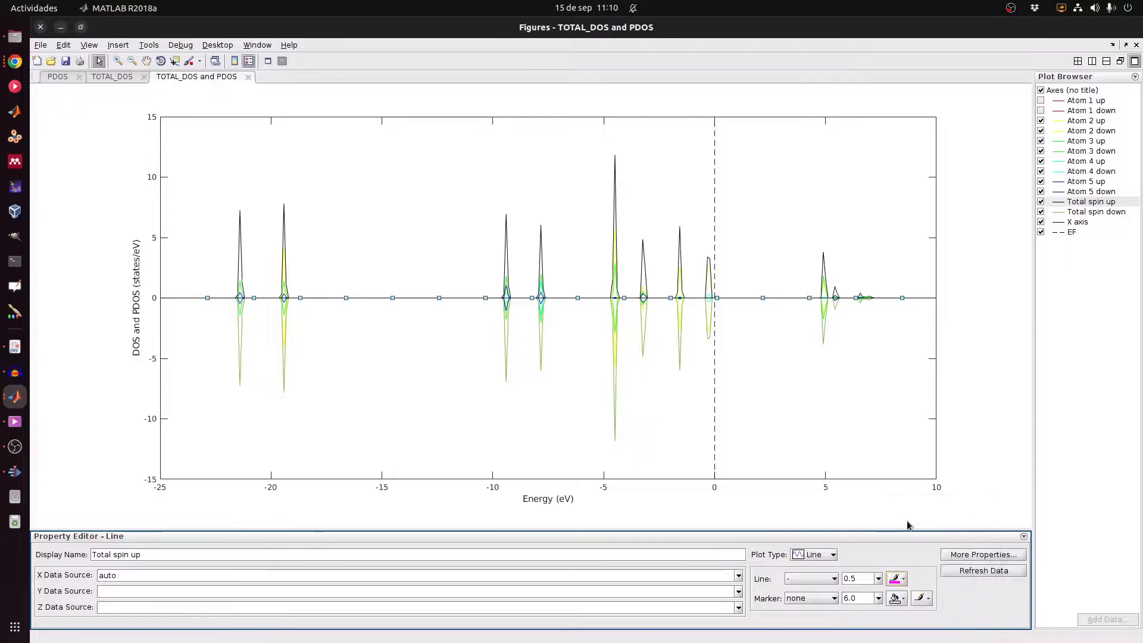
click(835, 557)
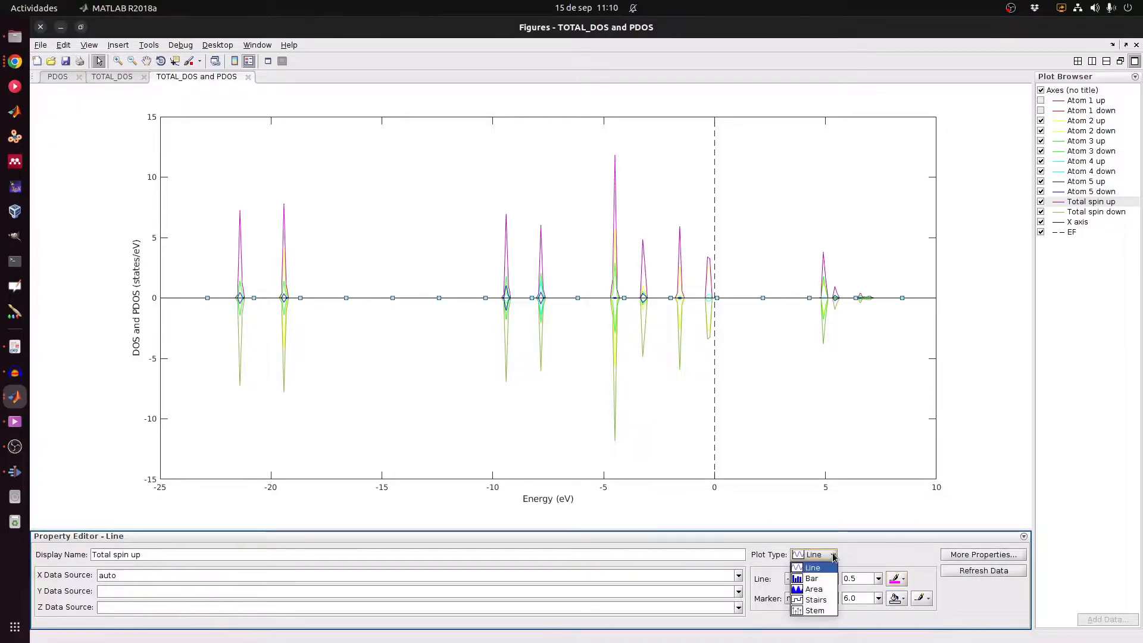
click(831, 590)
click(854, 390)
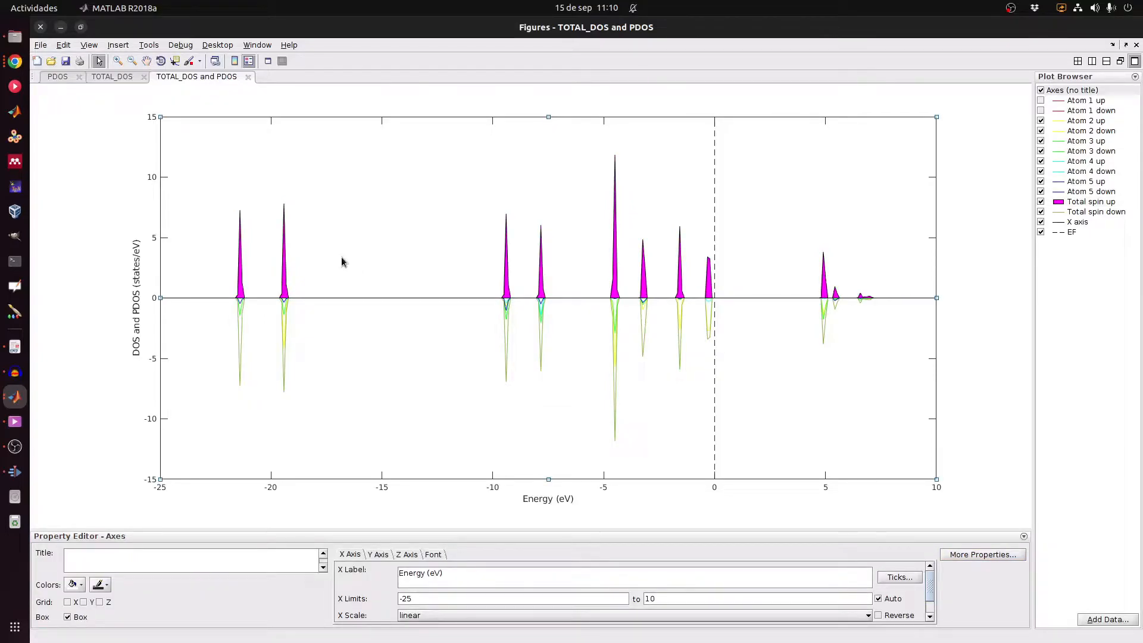
Step: Read the -19.4 eV peak with a data tip, delete the tip, and re-show Atom 1
click(174, 62)
click(284, 210)
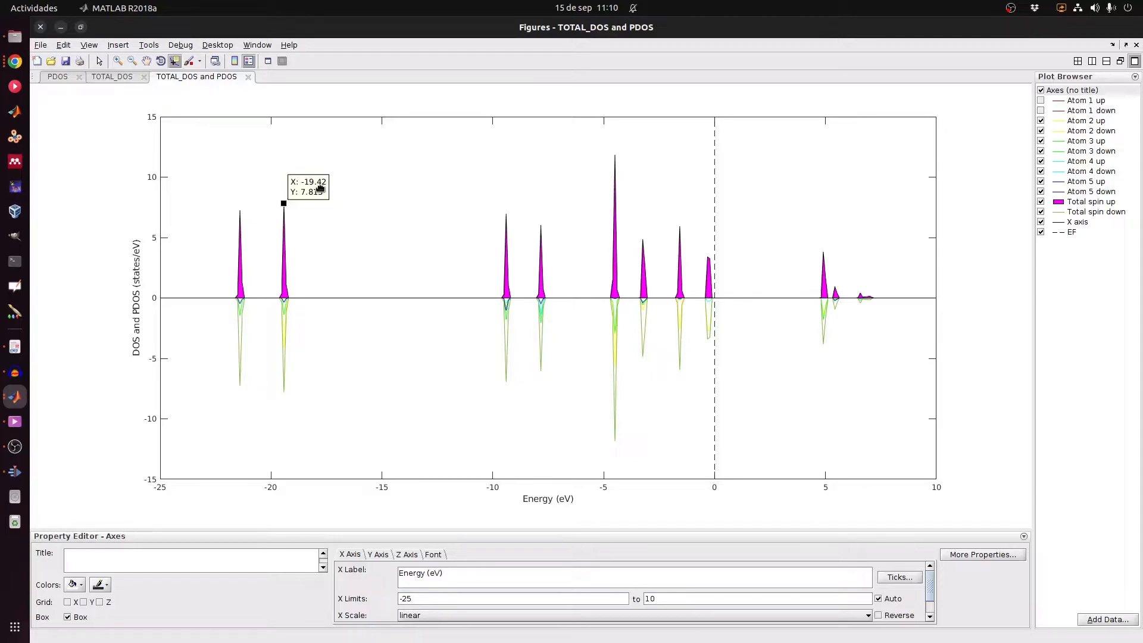
key(Delete)
click(1045, 102)
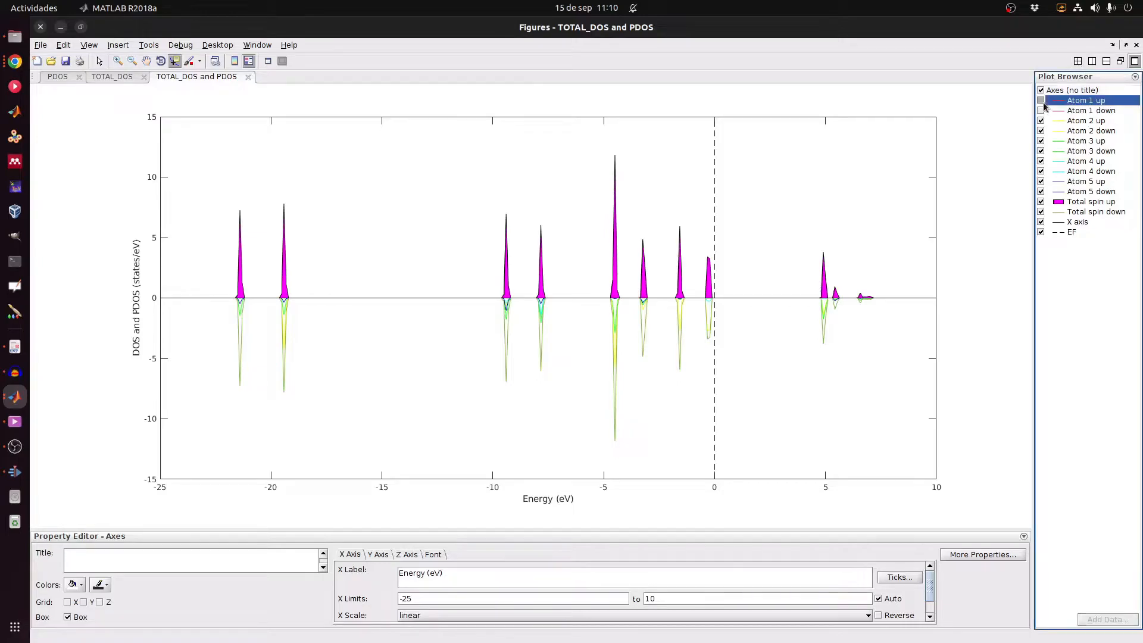
Step: Tile the three figures in a 3x1 vertical stack and close the Property Editor
click(1041, 110)
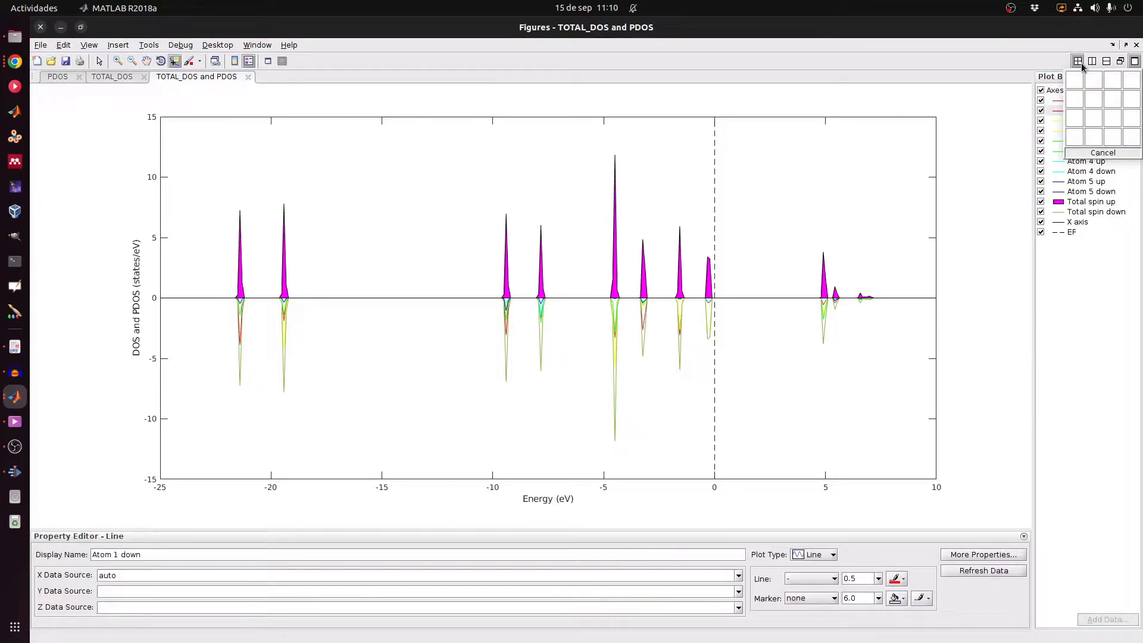
click(1077, 61)
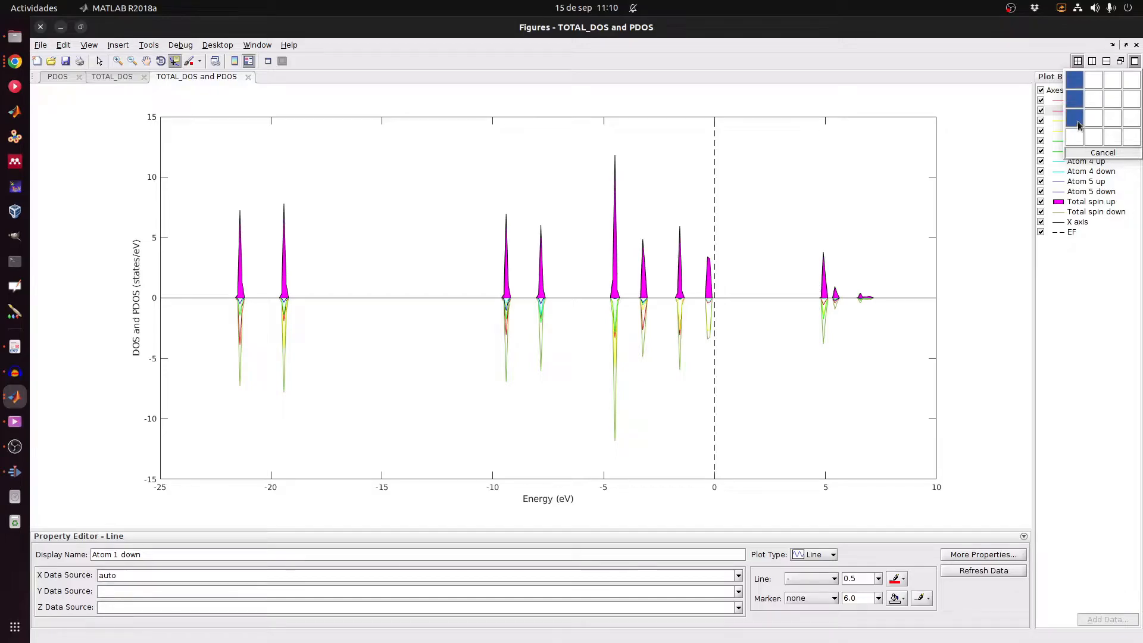
click(1076, 117)
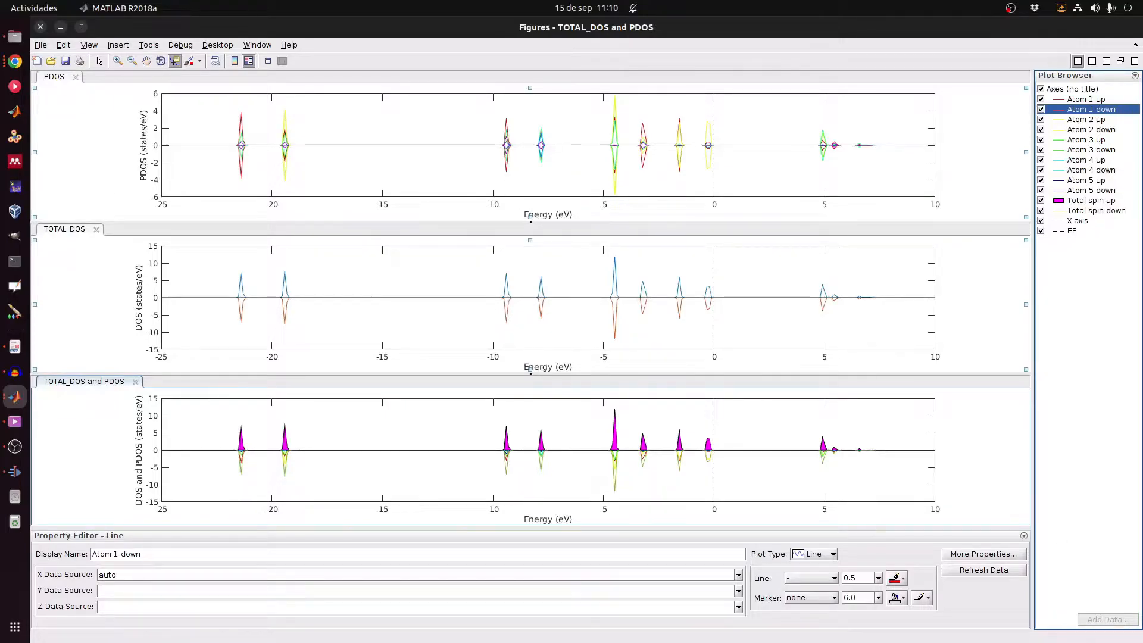
click(1024, 536)
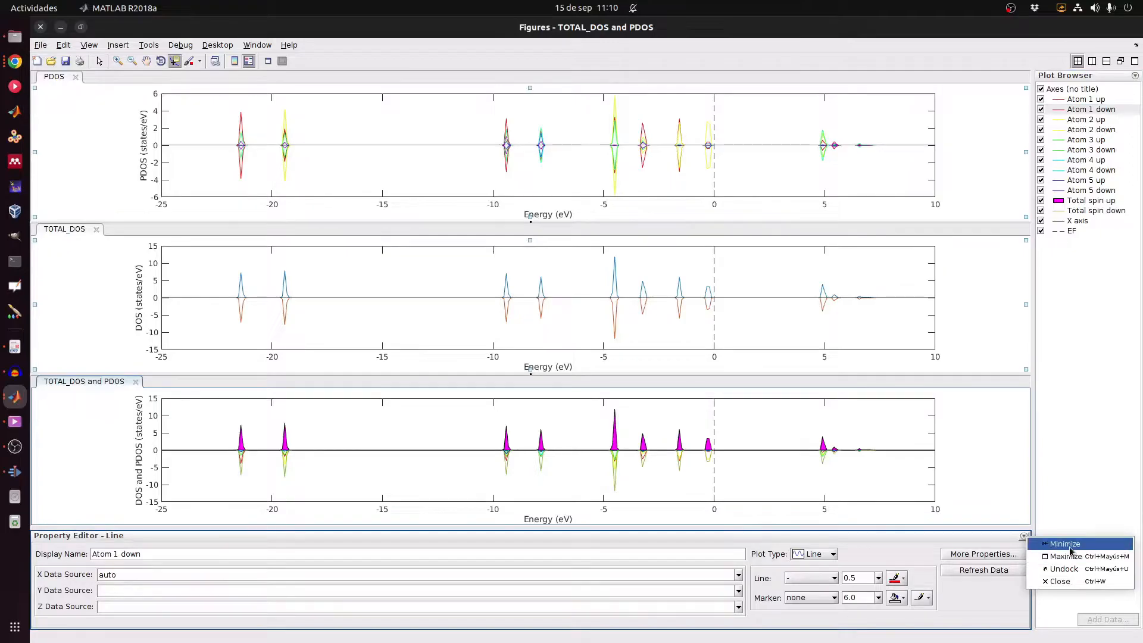
click(1063, 581)
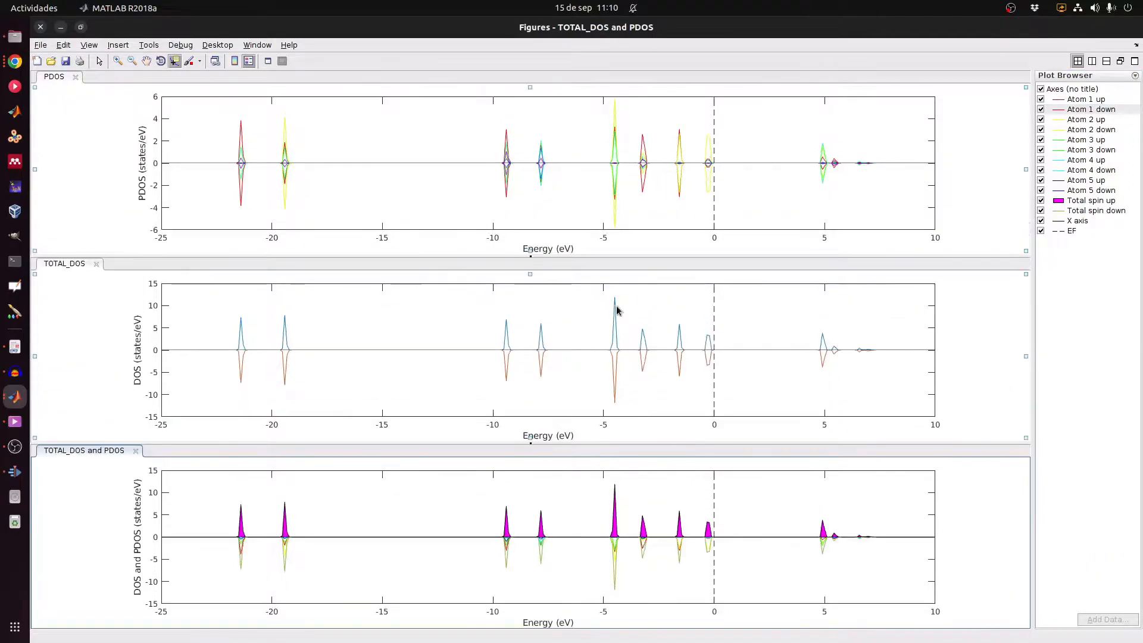
Step: Mark the -21.3 eV peak with a data tip, then copy the magenta Total spin up area
click(241, 524)
click(99, 60)
click(382, 530)
click(509, 523)
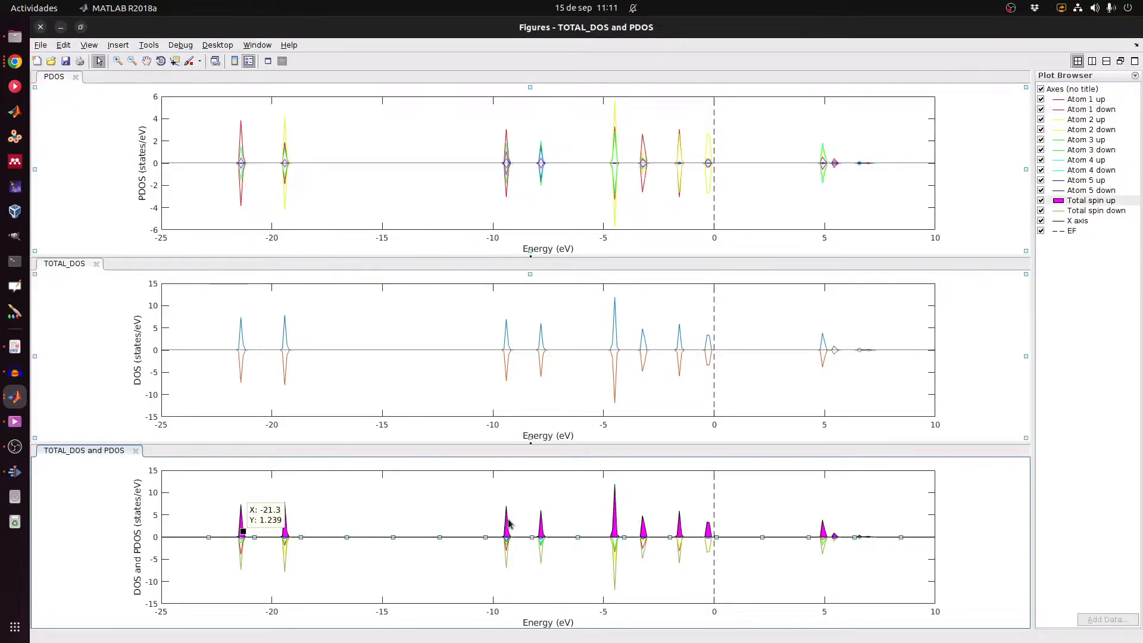
click(63, 45)
click(94, 104)
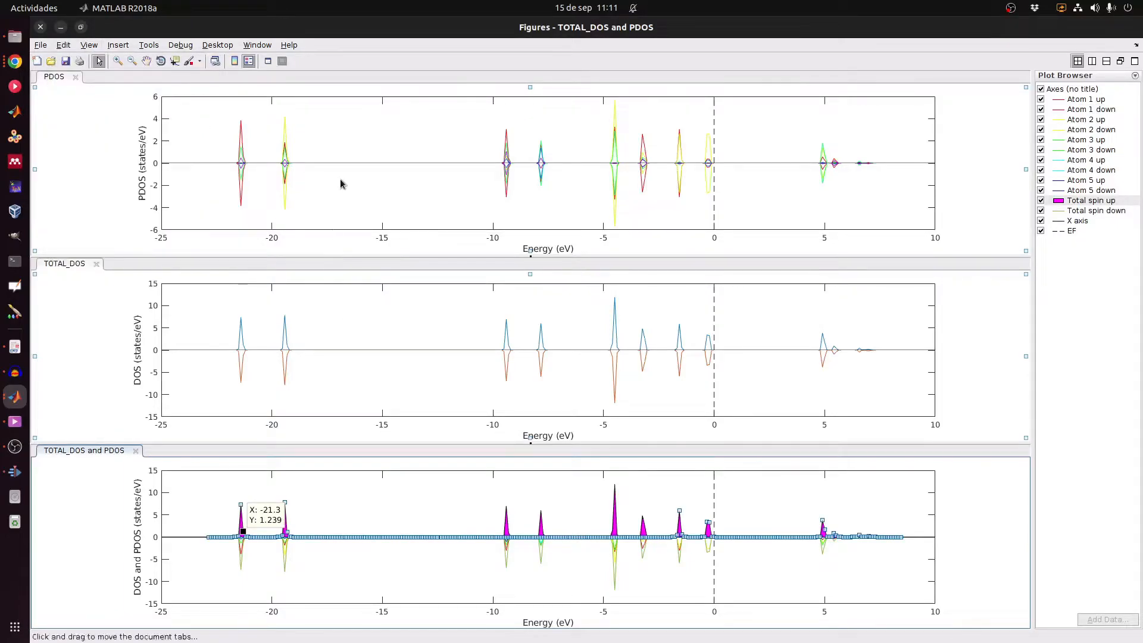
Step: Paste the Total spin up area into the PDOS axes
click(360, 155)
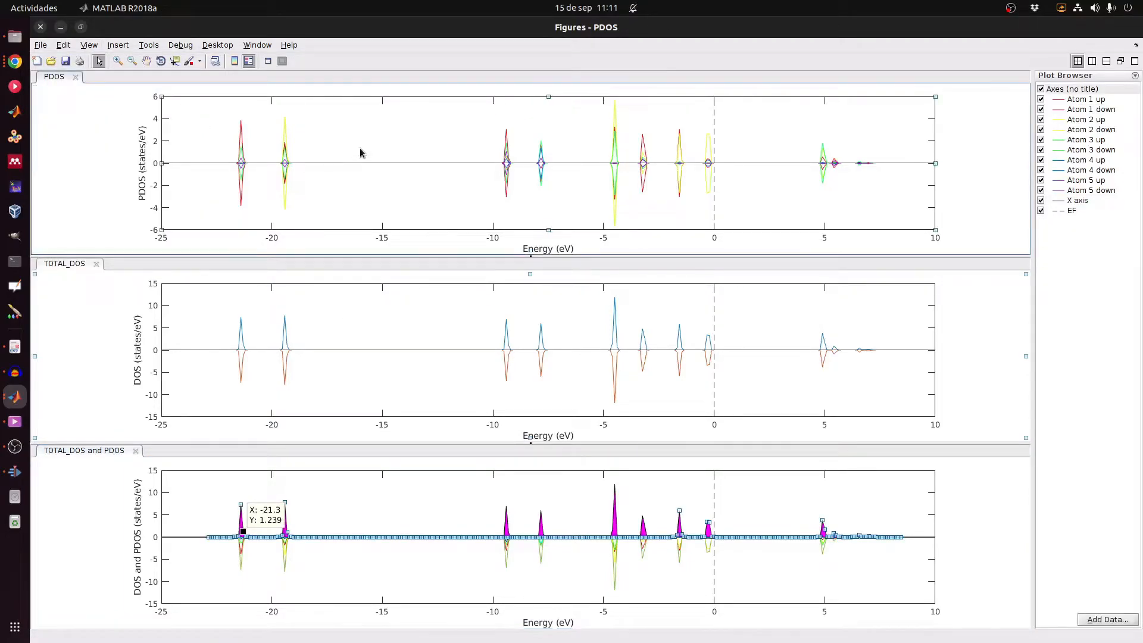
right_click(361, 153)
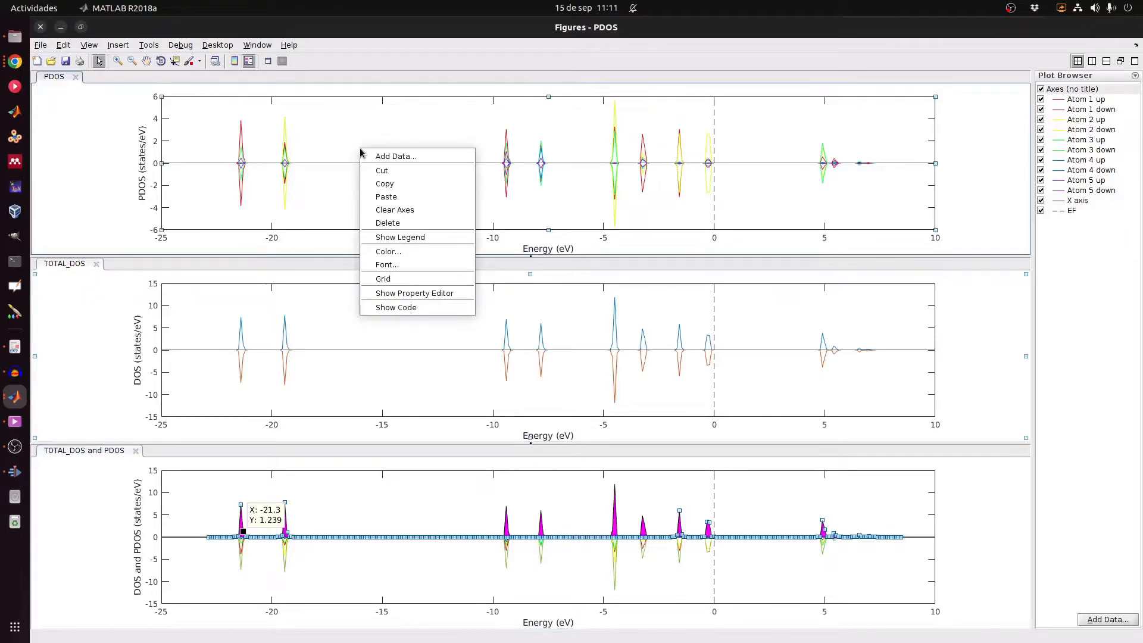
click(430, 198)
click(424, 198)
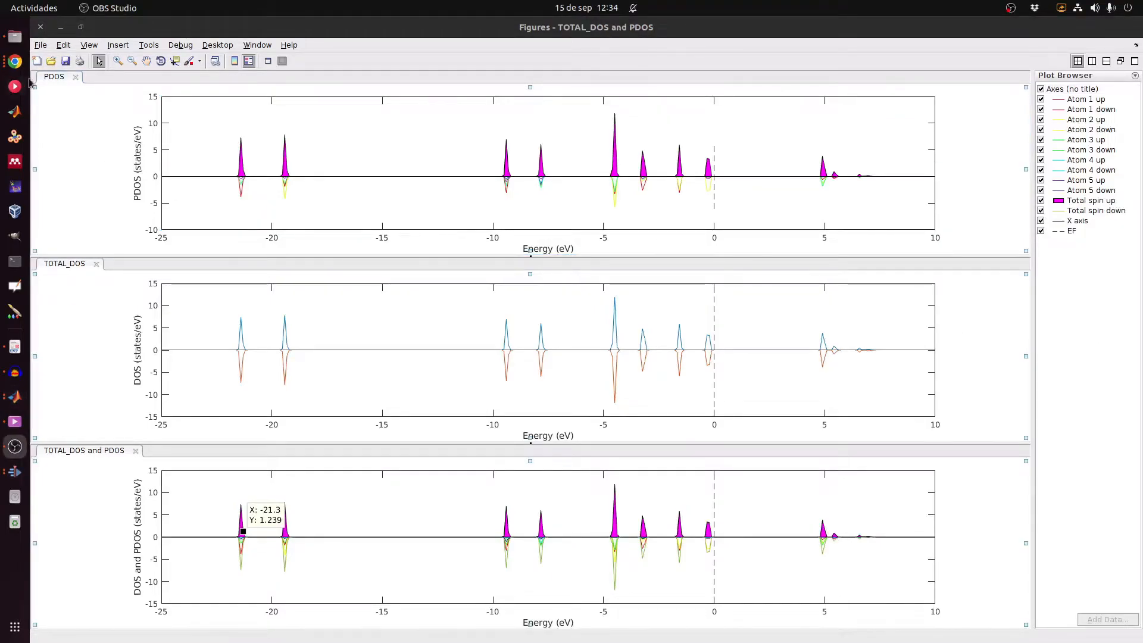
Step: Close the DOS figures, run sos, and show the p_dos help for PDOS on atoms and states
click(40, 27)
click(353, 276)
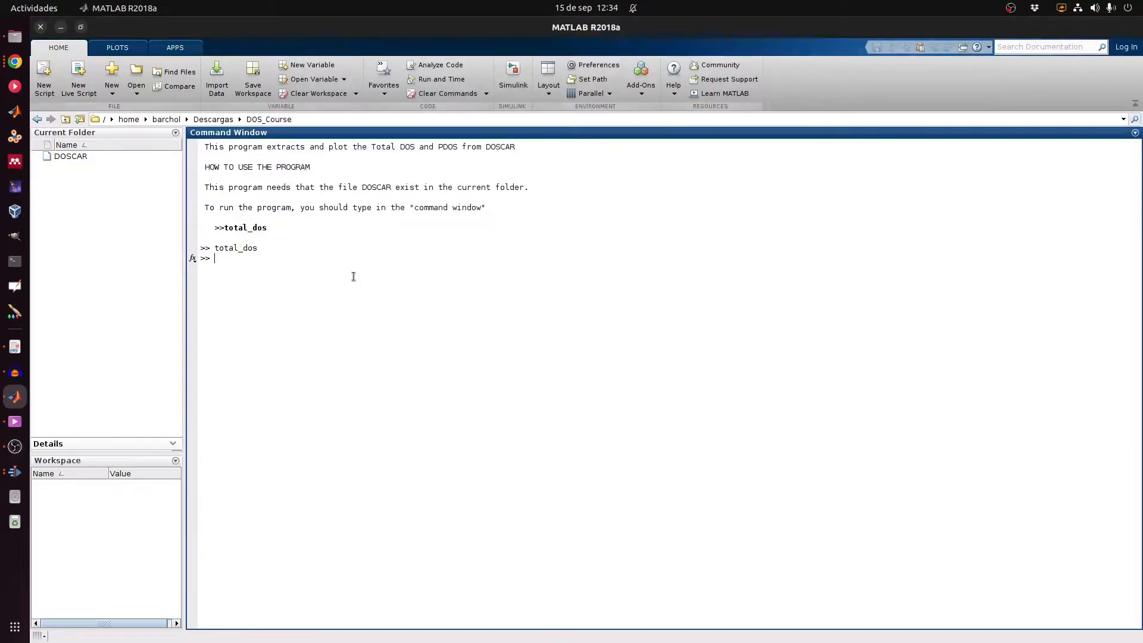
text(sos)
key(Return)
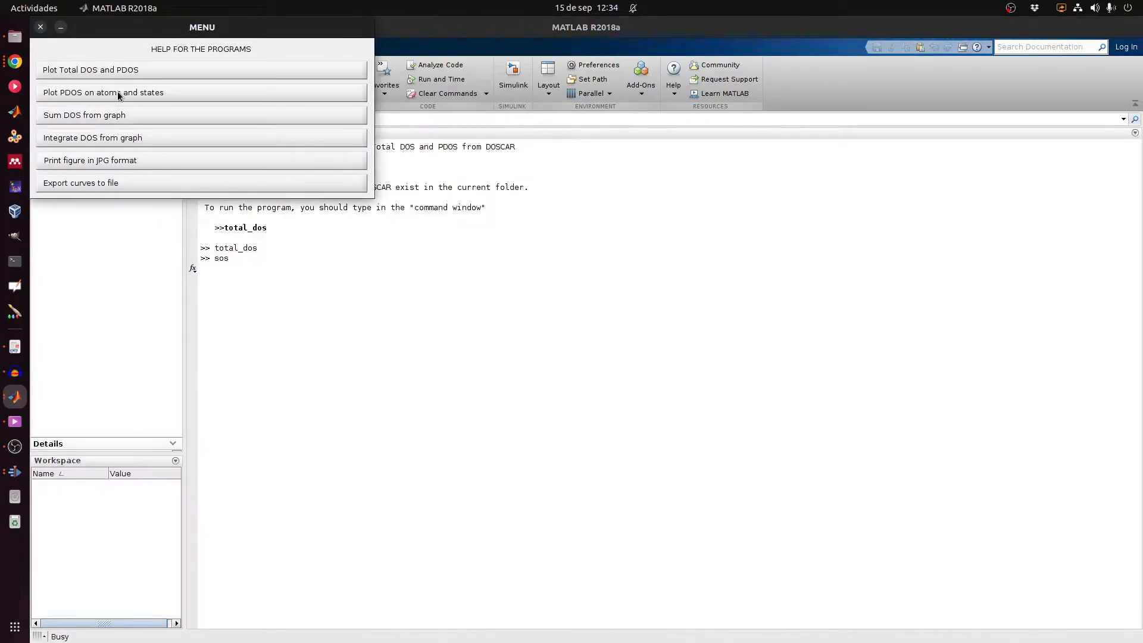
click(118, 92)
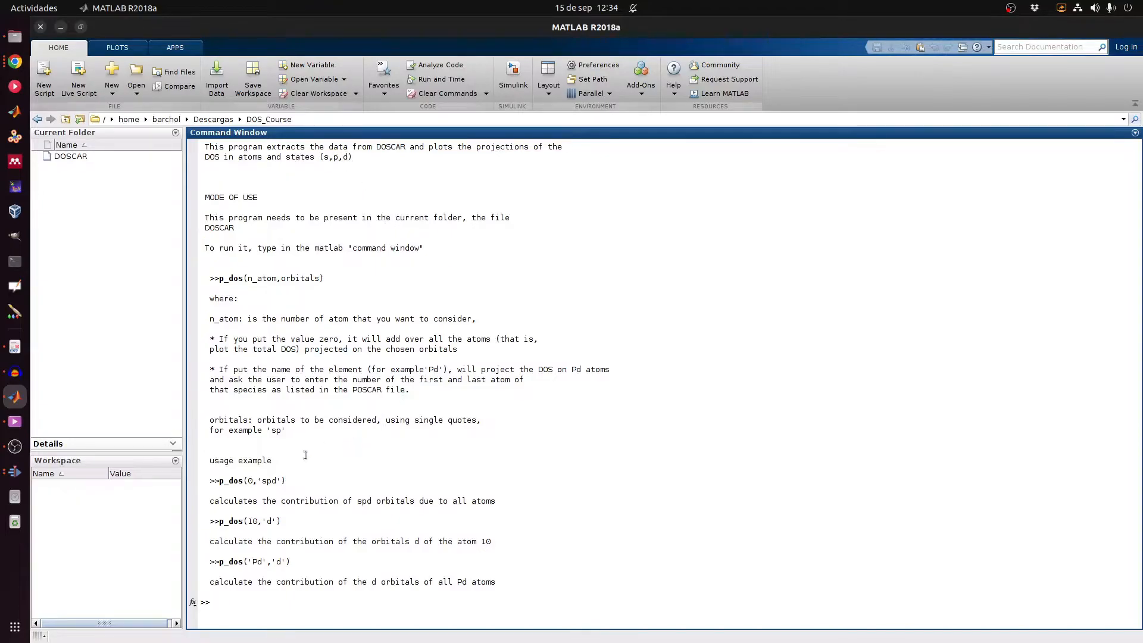
drag(219, 481, 285, 480)
click(324, 479)
drag(251, 521, 202, 521)
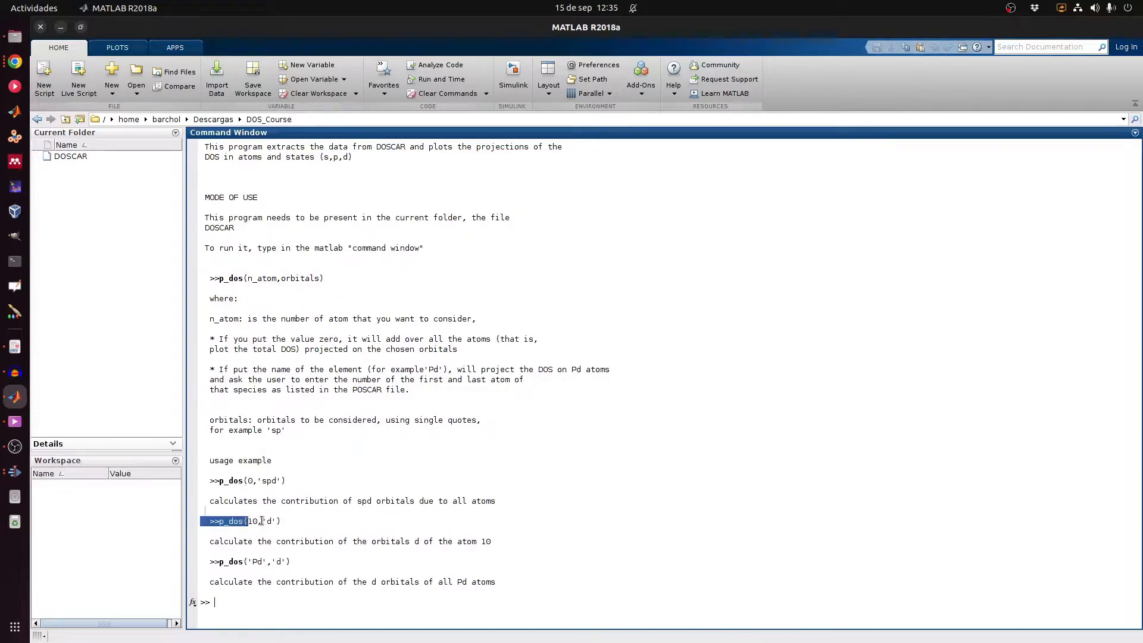
click(262, 521)
drag(220, 521, 280, 522)
drag(220, 481, 291, 479)
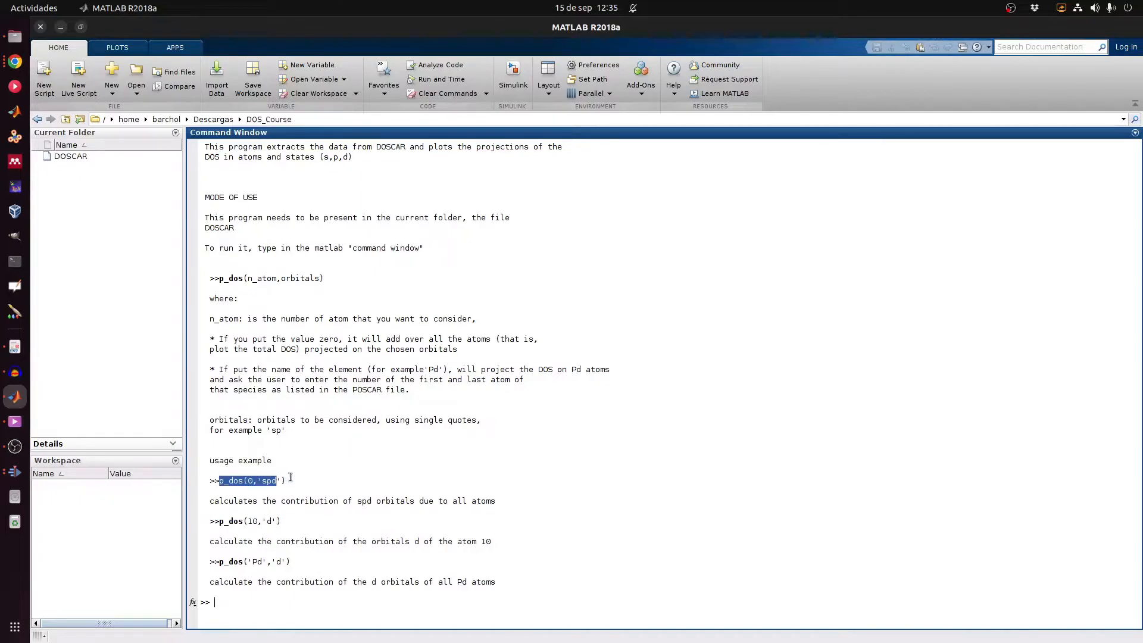
click(275, 492)
drag(218, 481, 287, 481)
click(250, 483)
double_click(252, 483)
click(285, 504)
drag(222, 563, 283, 565)
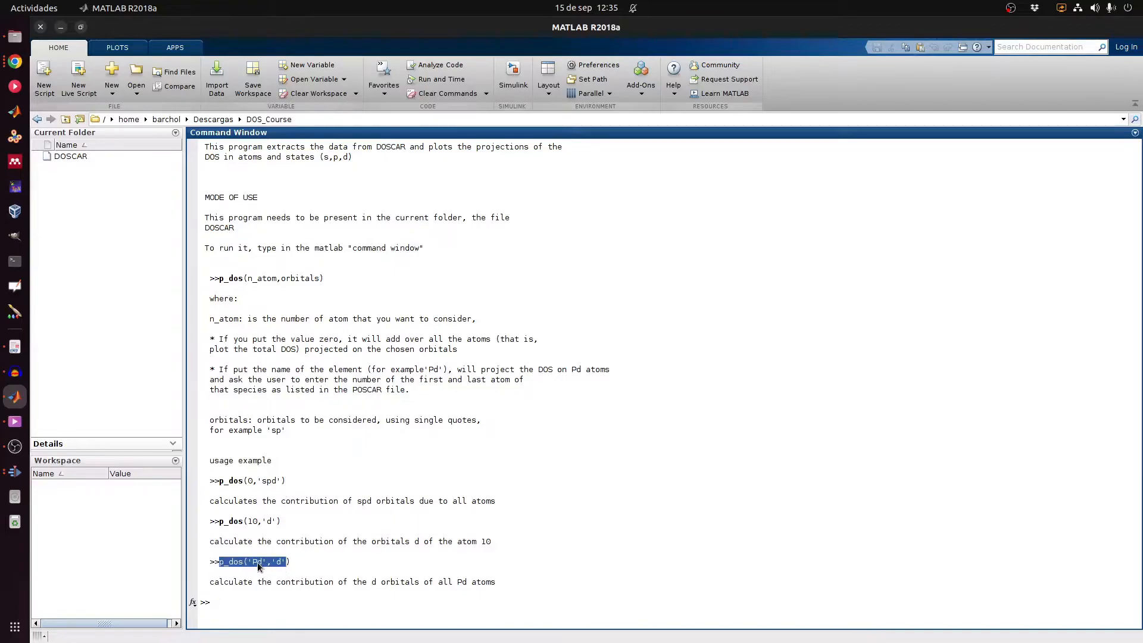
click(278, 609)
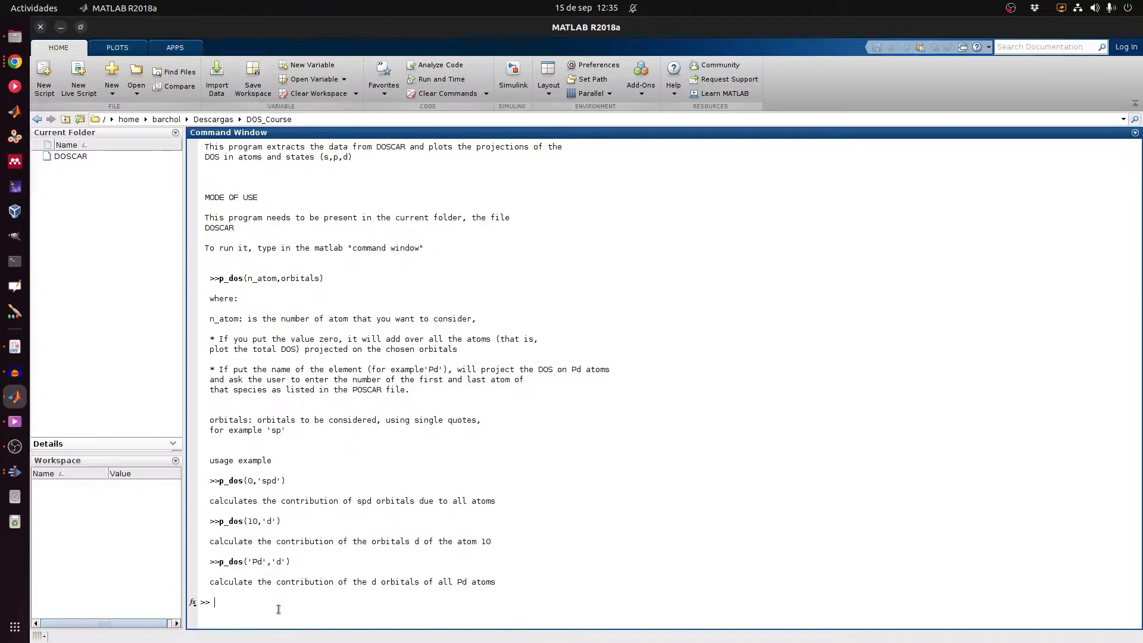
Step: Run p_dos(1,'sp') to plot atom 1's sp-orbital PDOS and select the Atom 1 sp up curve
text(p)
text(p)
text(s)
text(p'))
key(Return)
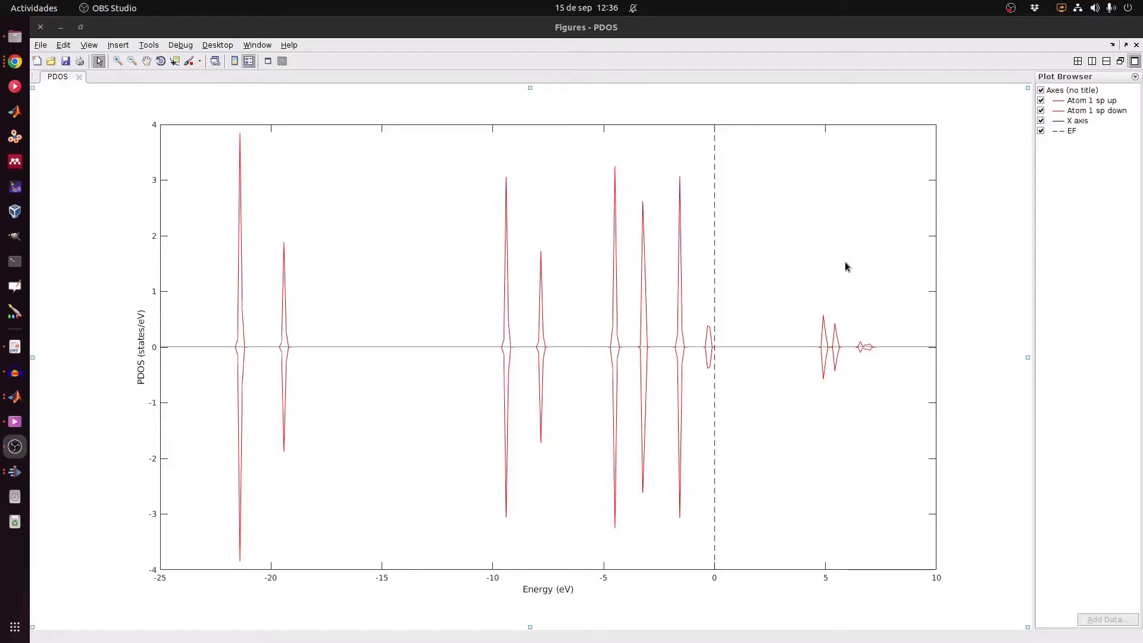
click(1049, 100)
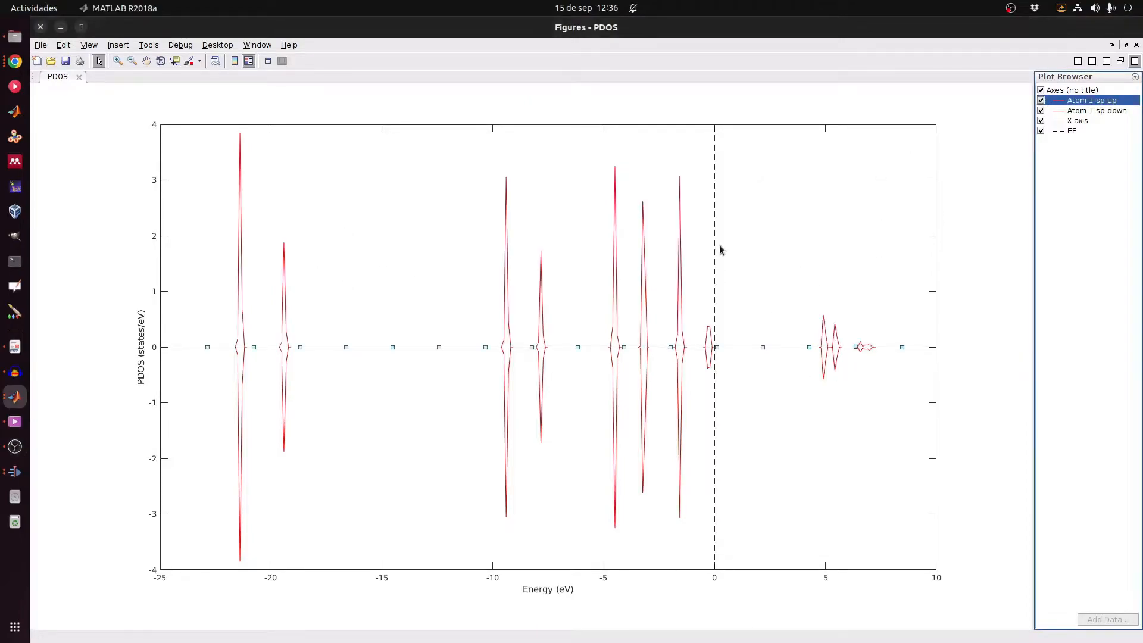
click(682, 245)
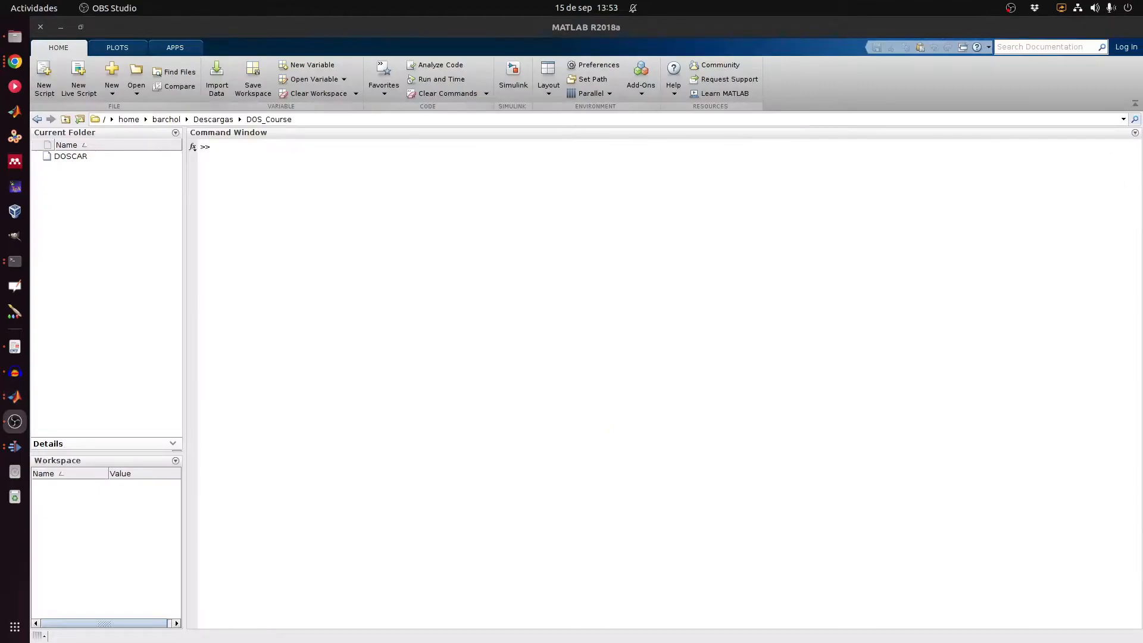
Step: Run use to display the sum_DOS help, briefly checking the per-atom PDOS figure
click(330, 222)
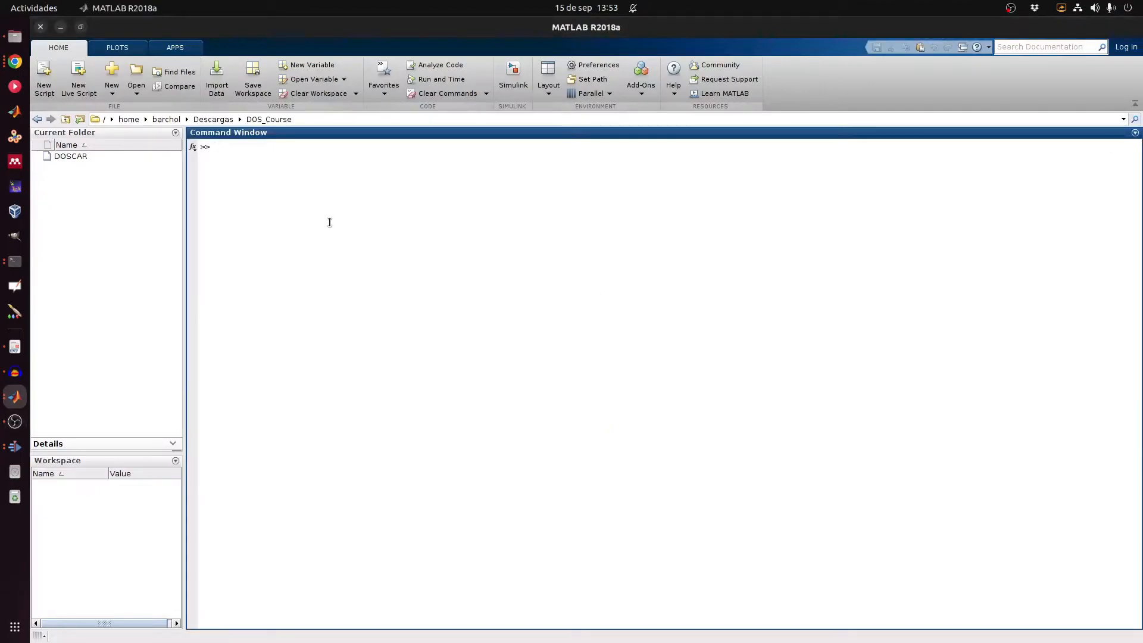
text(use)
key(Return)
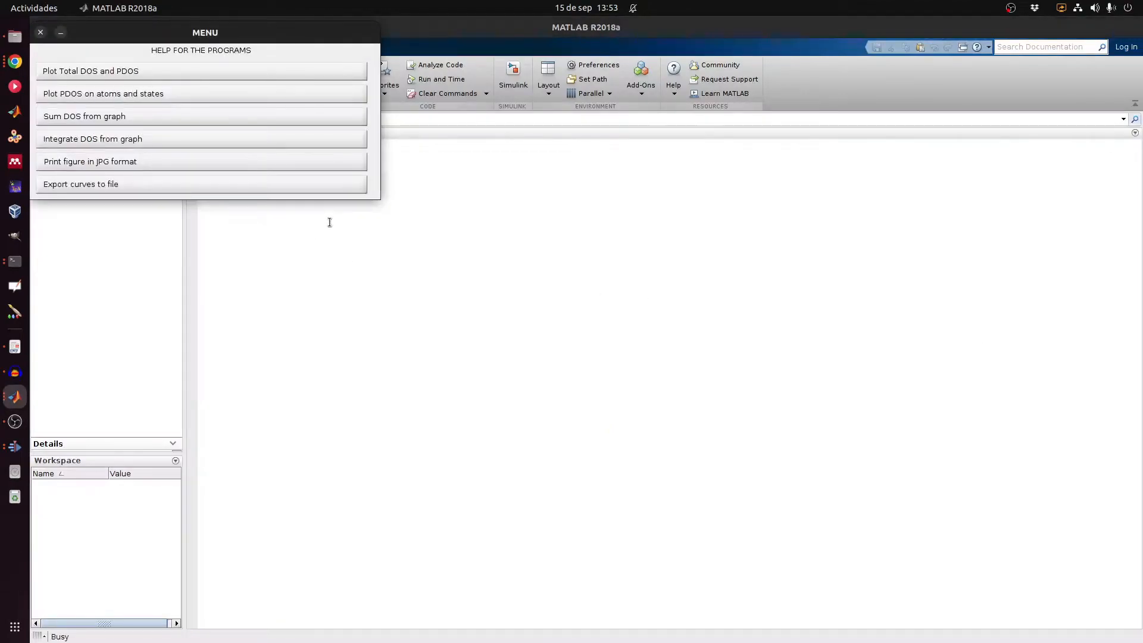
click(96, 119)
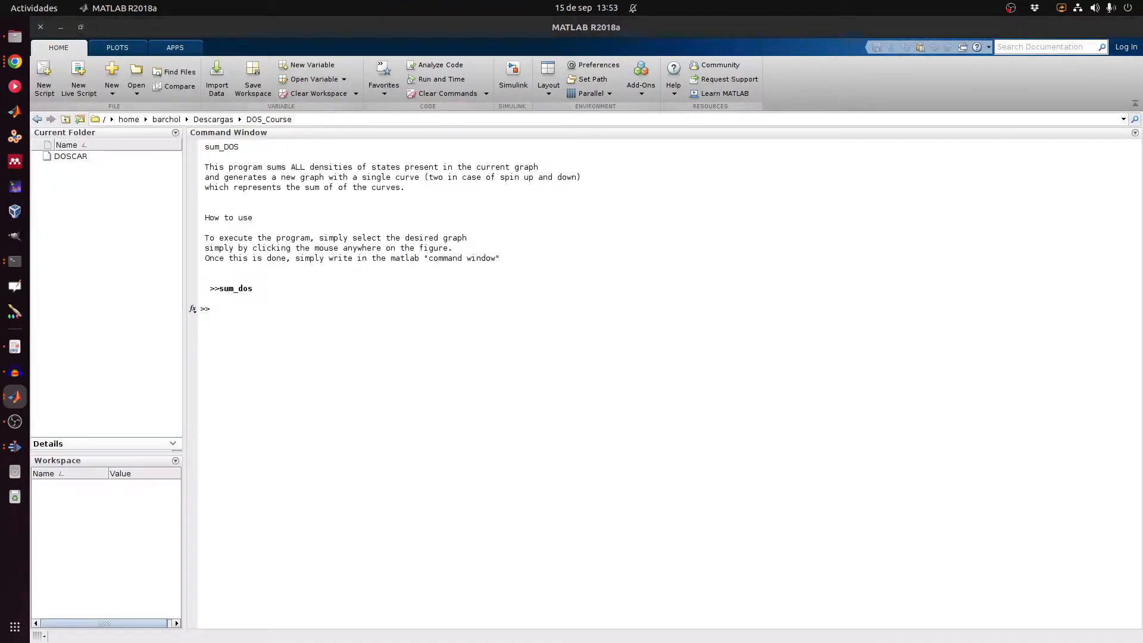
key(super+shift+Left)
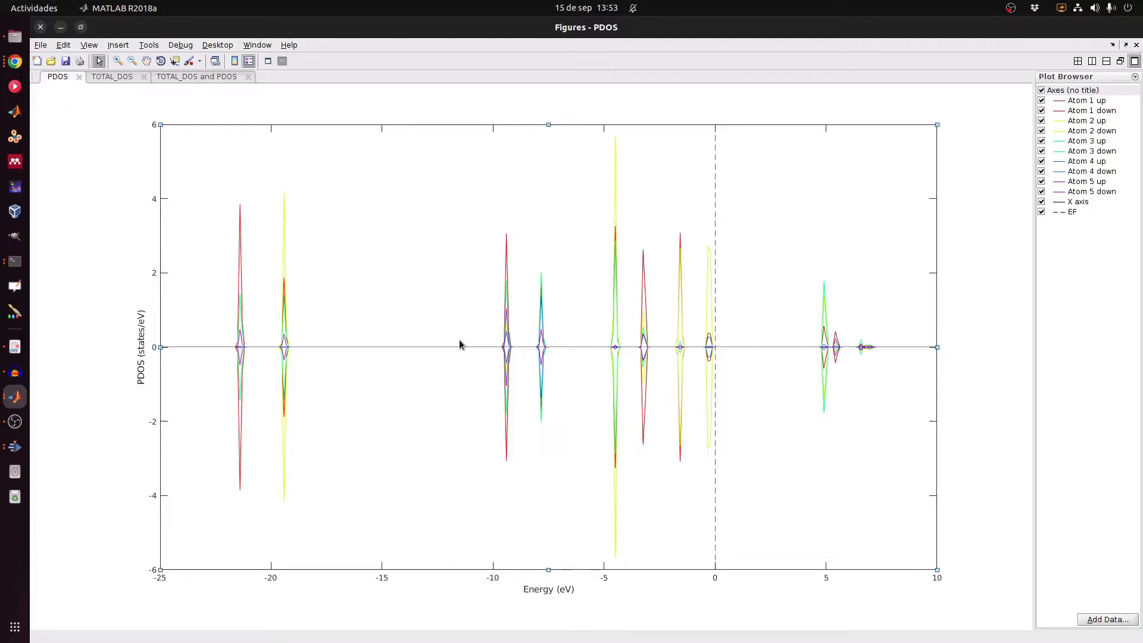
key(alt+Tab)
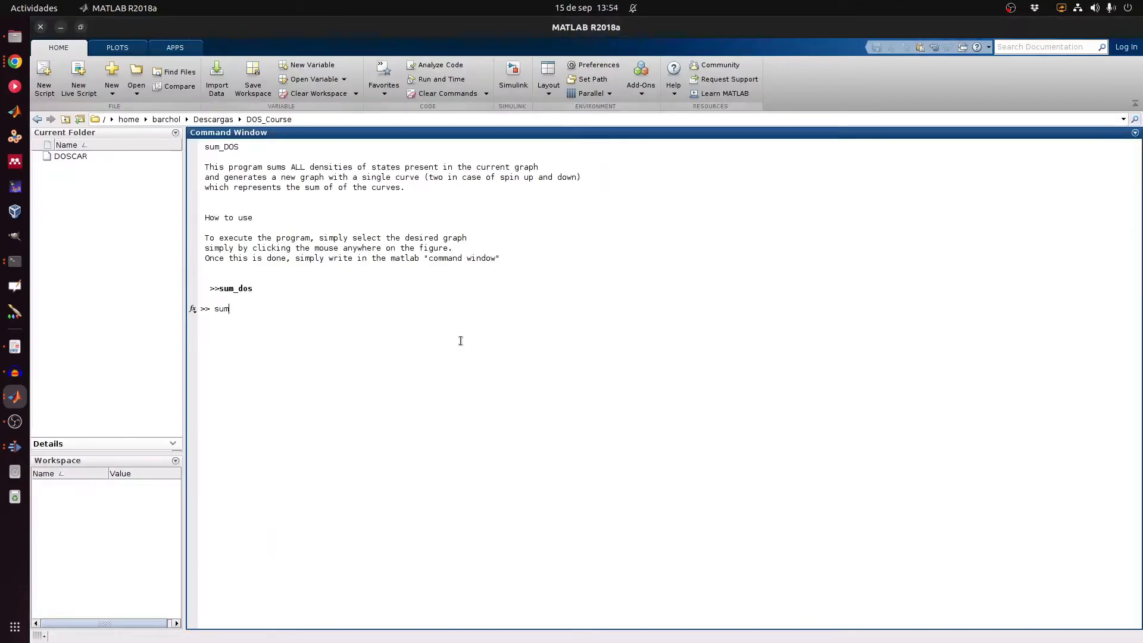
Step: Run sum_dos to build the Added PDOS figure, compare with PDOS, and tile in two rows
text(sum_dos)
key(Return)
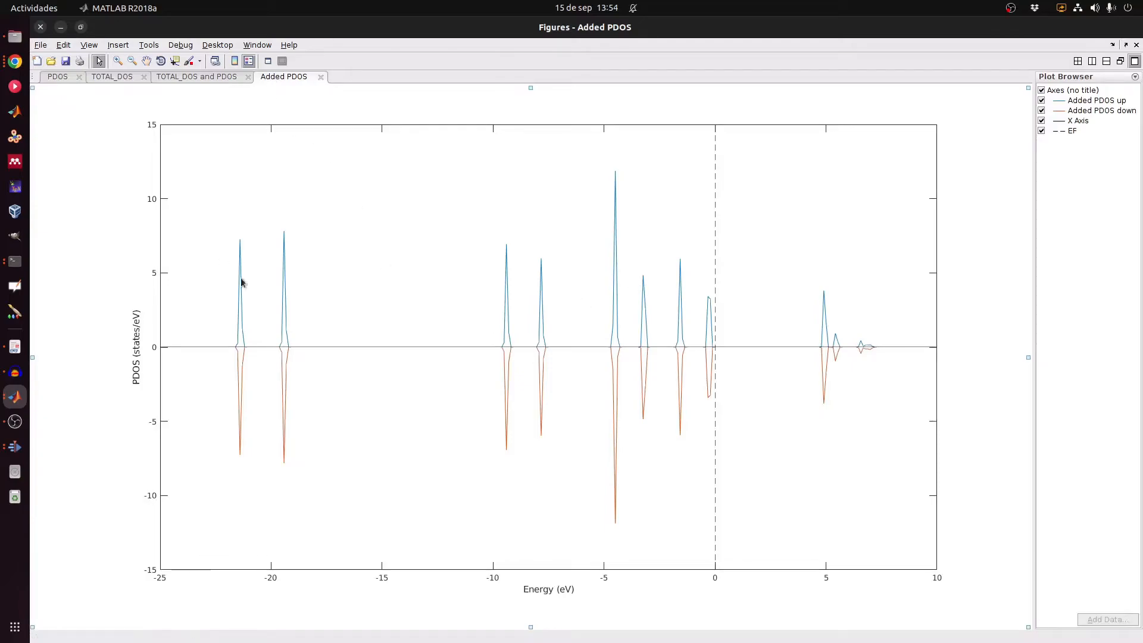
click(58, 80)
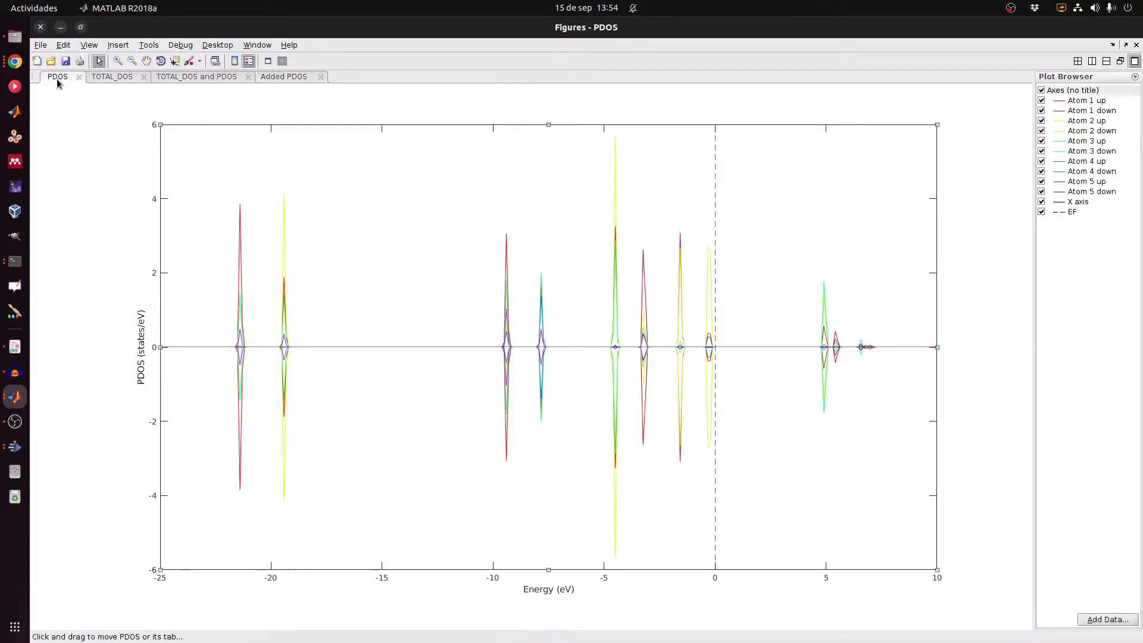
click(284, 76)
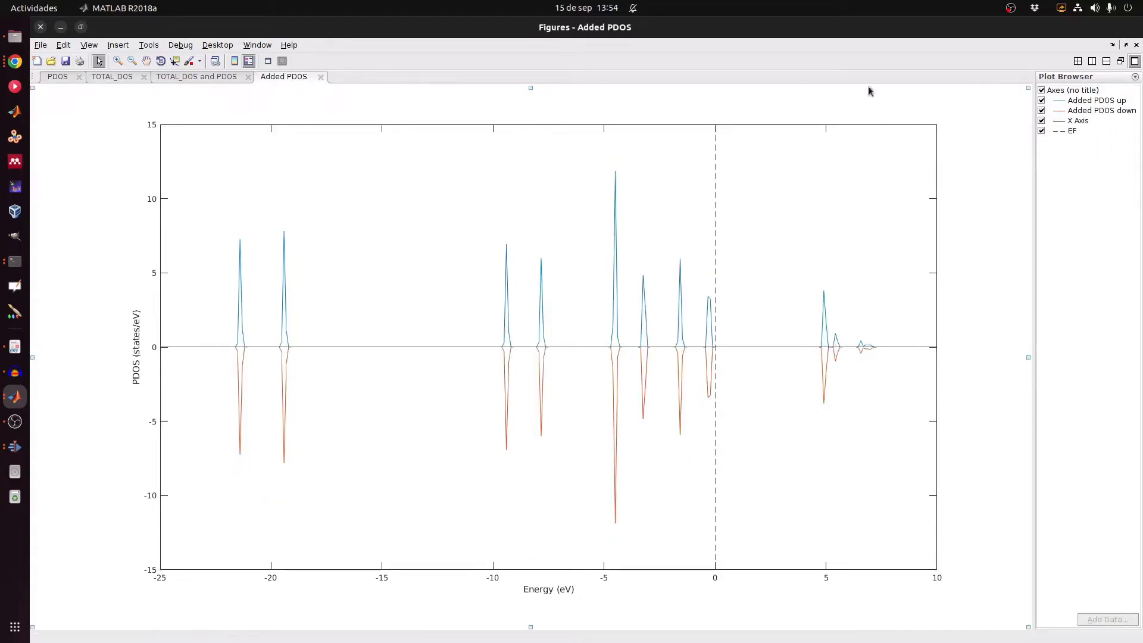
click(1077, 61)
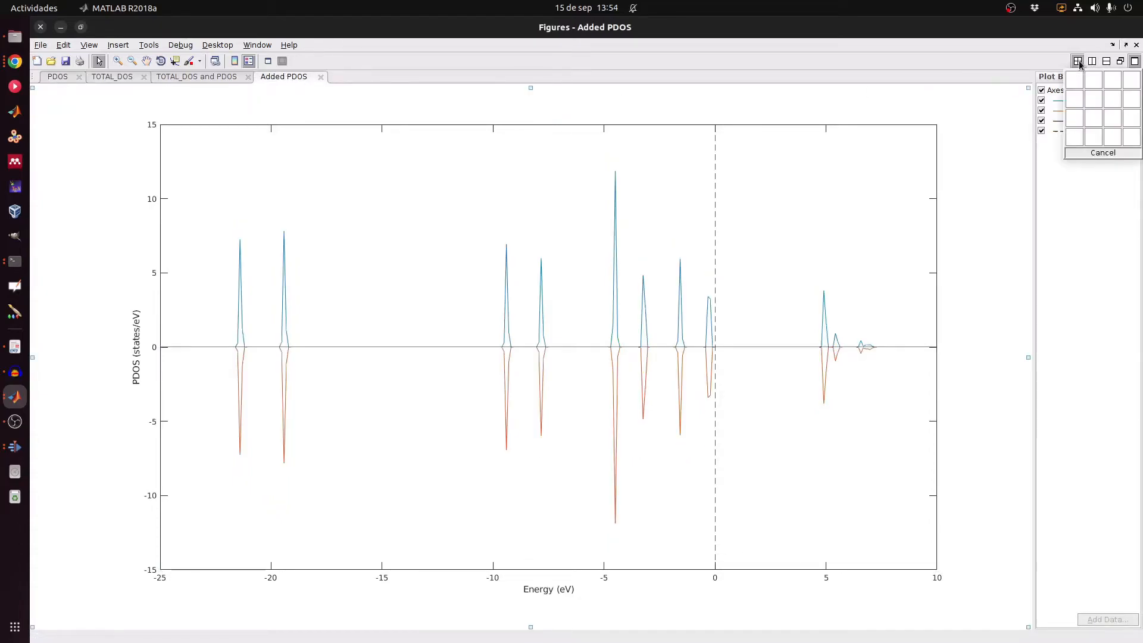
click(1075, 99)
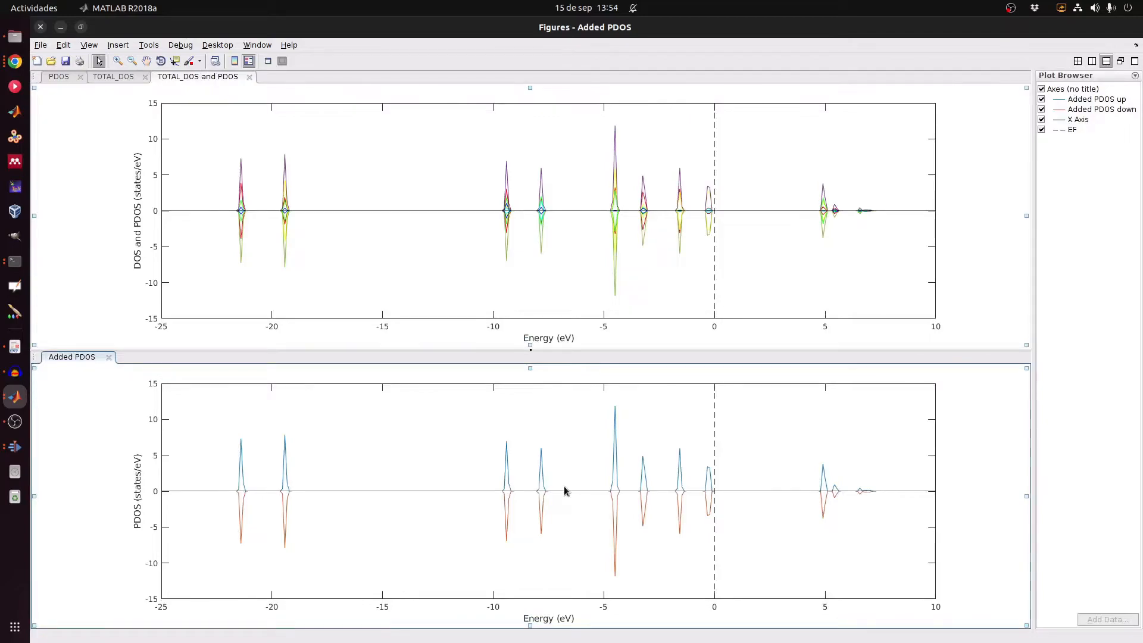
Step: Mark the tallest peak (X -4.494, Y 11.86) with the Data Cursor on TOTAL_DOS and Added PDOS
click(116, 80)
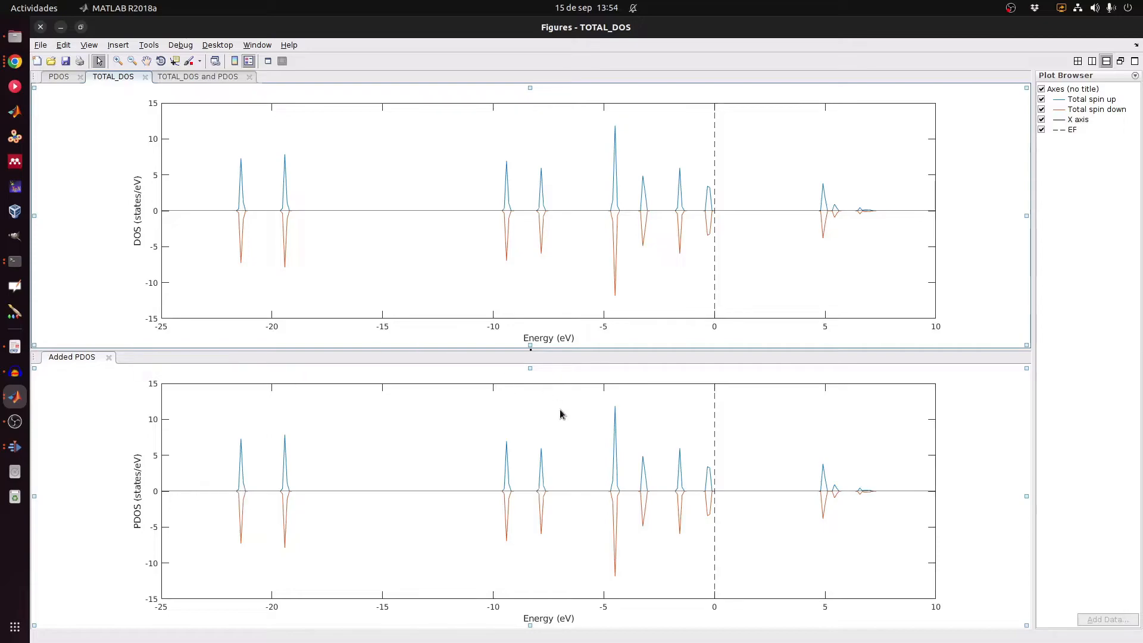
click(182, 60)
click(618, 126)
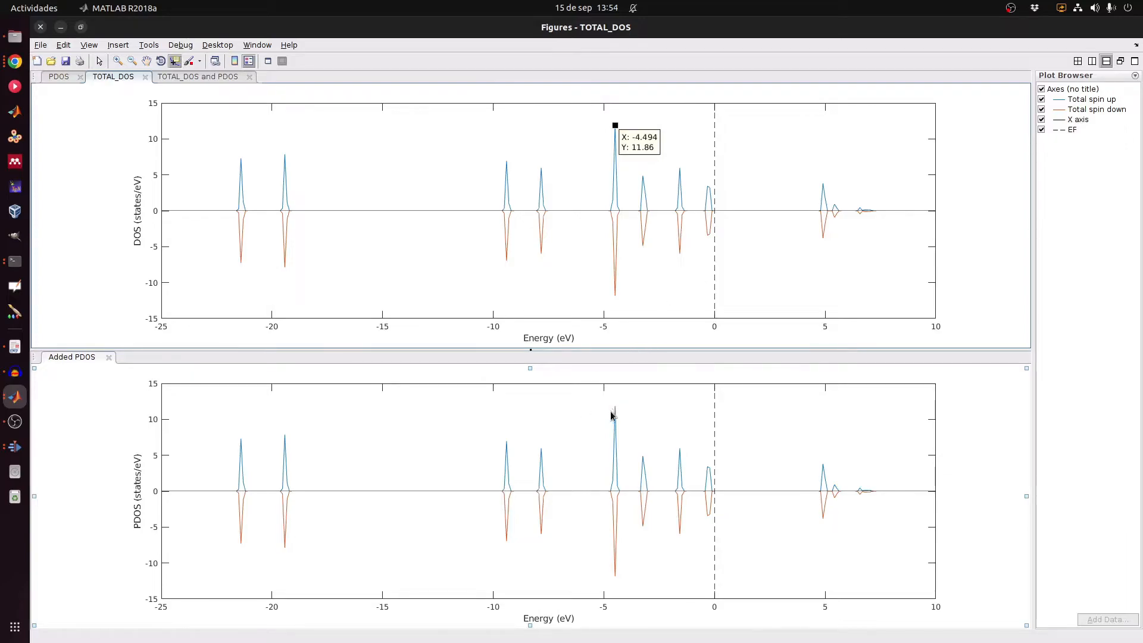
click(174, 60)
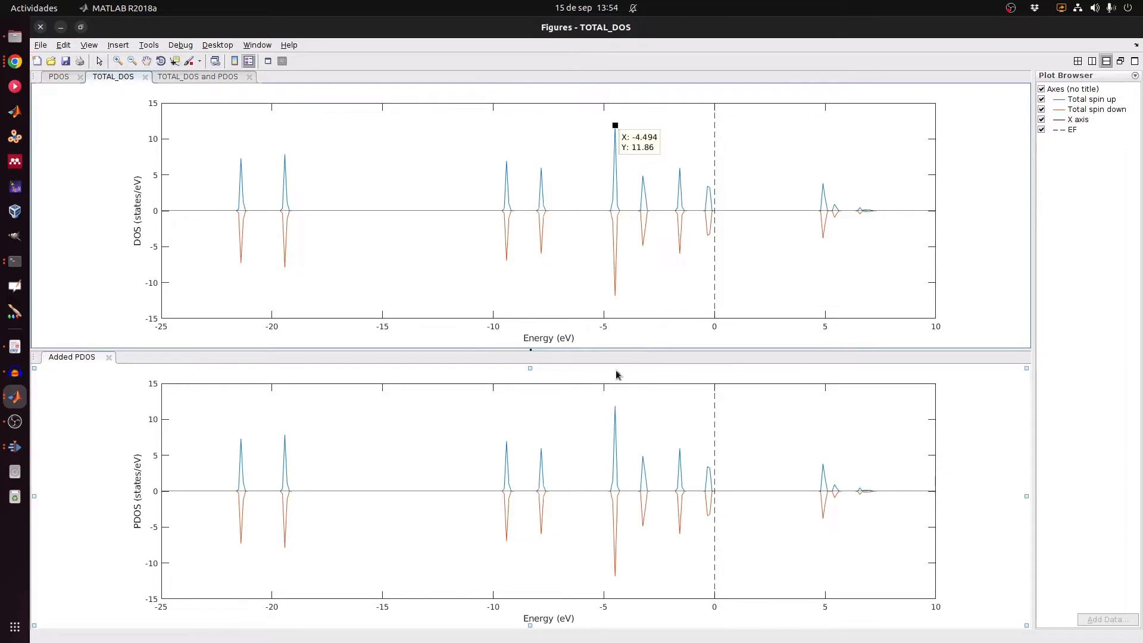
click(616, 411)
click(176, 61)
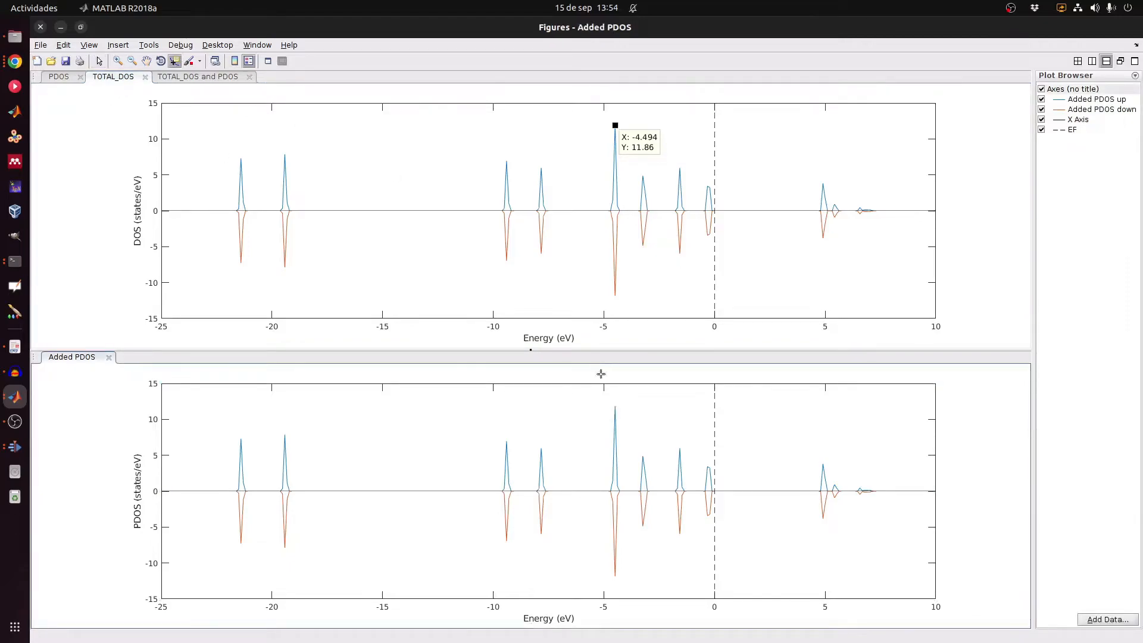
click(617, 408)
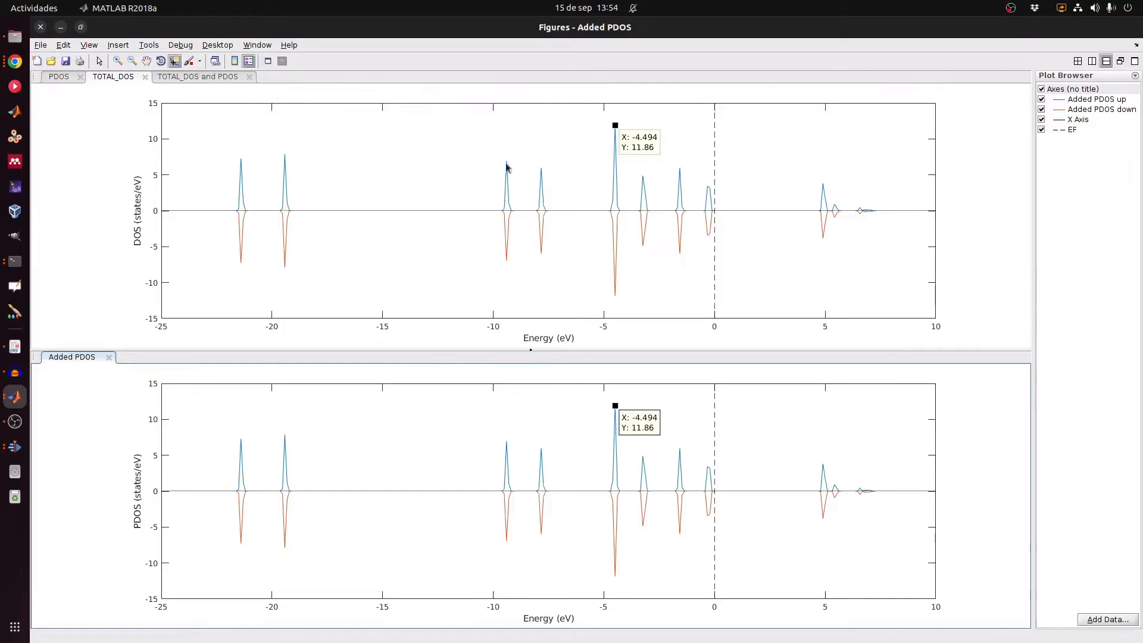
Step: Show the per-atom PDOS plot and tile the figures back to a single 1x1 pane
click(62, 79)
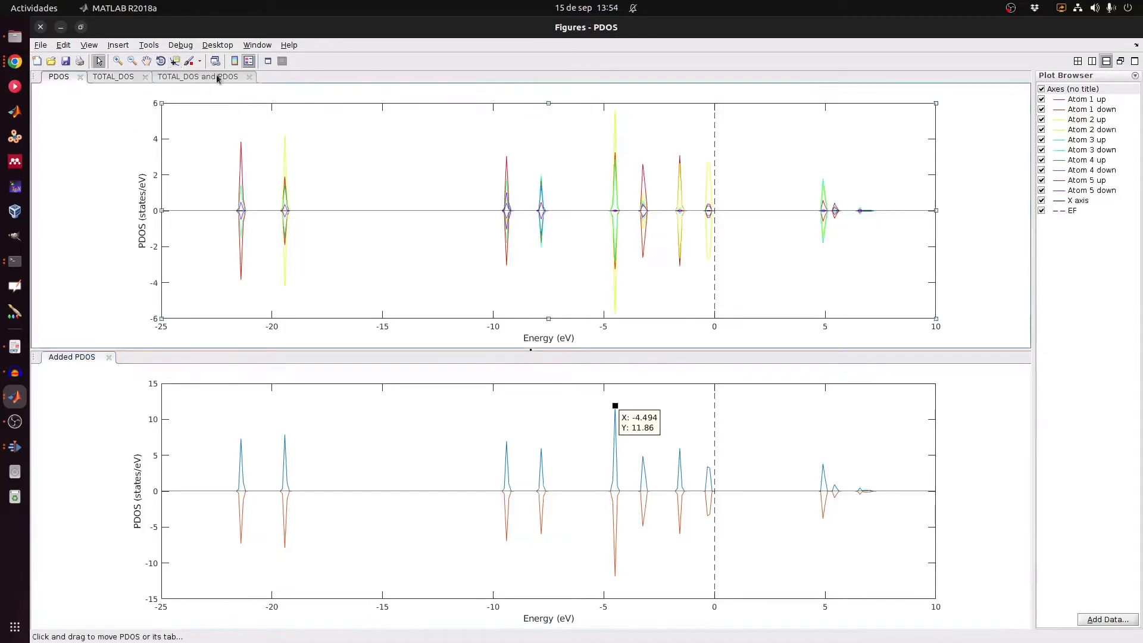
click(1078, 61)
click(1073, 85)
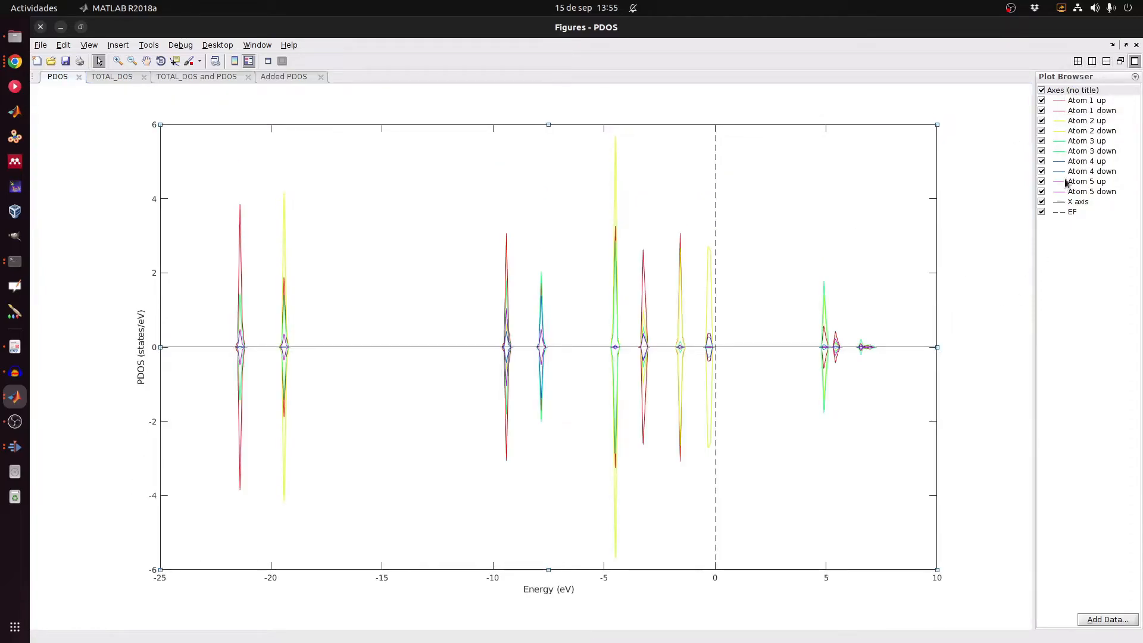
Step: Delete the Atom 3 up through Atom 5 down curves from the PDOS plot
click(1084, 142)
key(shift+Down)
key(shift+Down)
key(shift+Down)
key(shift+Down)
key(shift+Down)
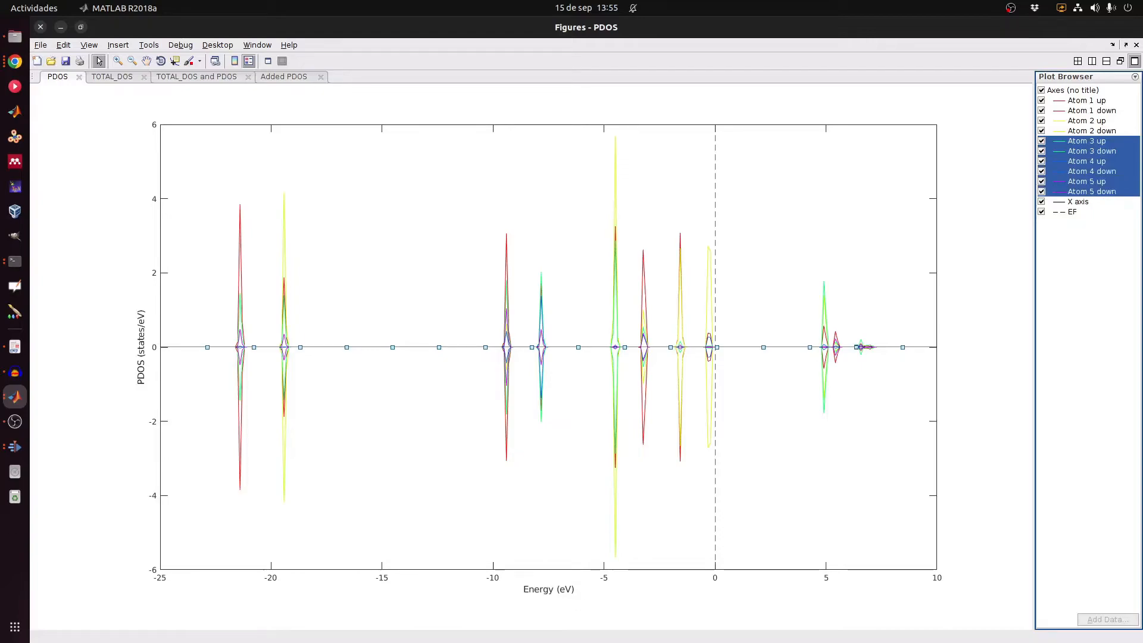
key(Delete)
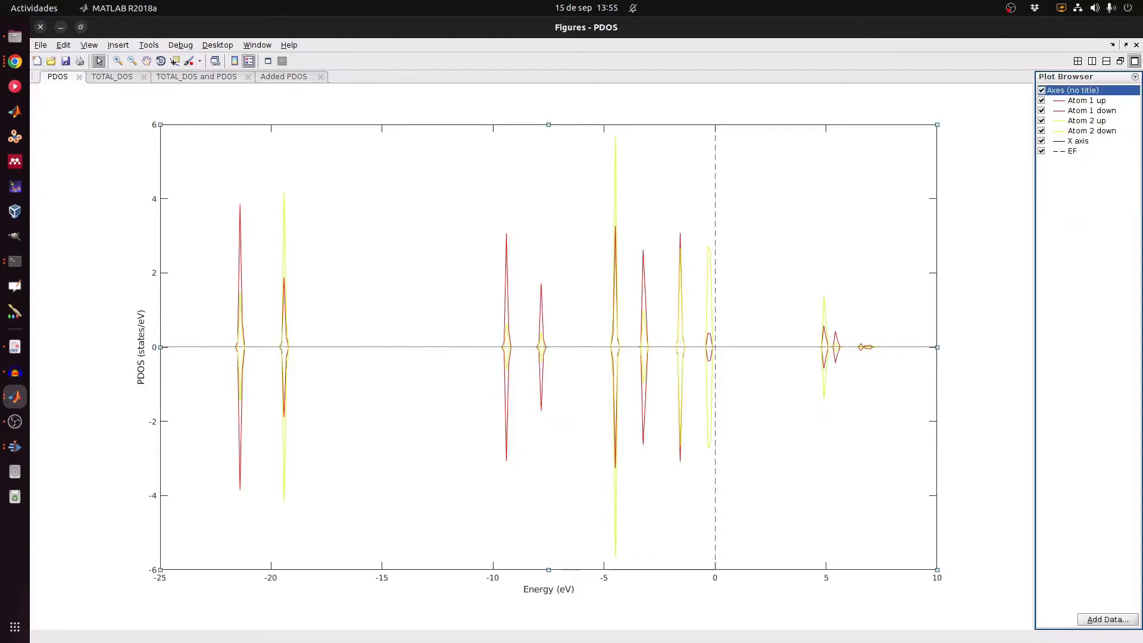
Step: Rerun sum_dos in the Command Window to sum the remaining atom 1 and 2 curves
key(alt+Tab)
click(677, 358)
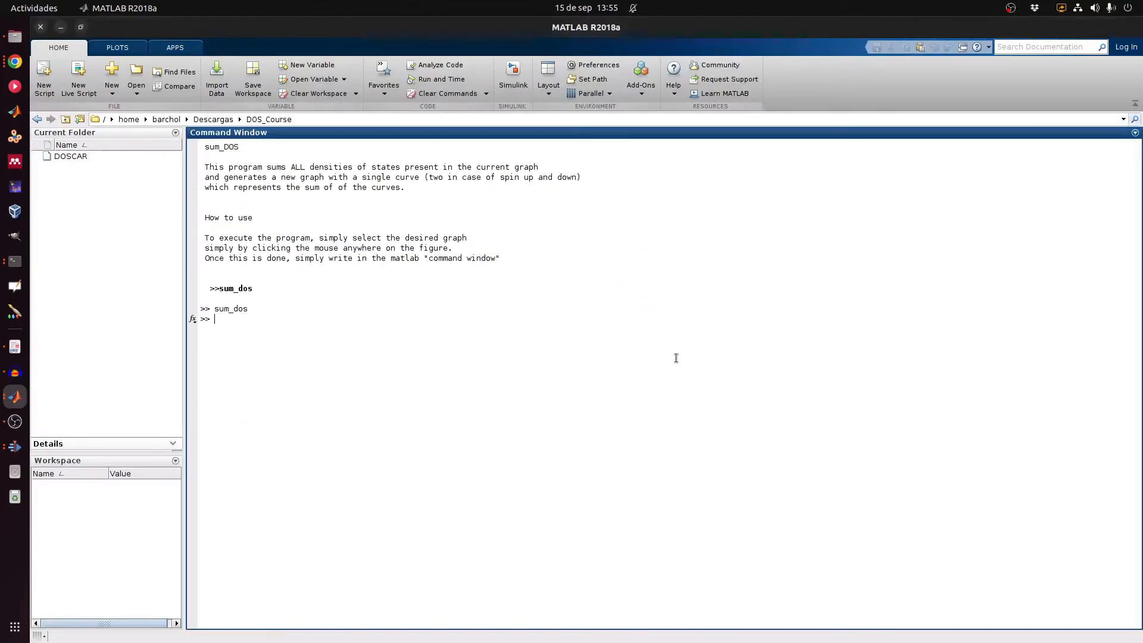
key(Up)
key(Return)
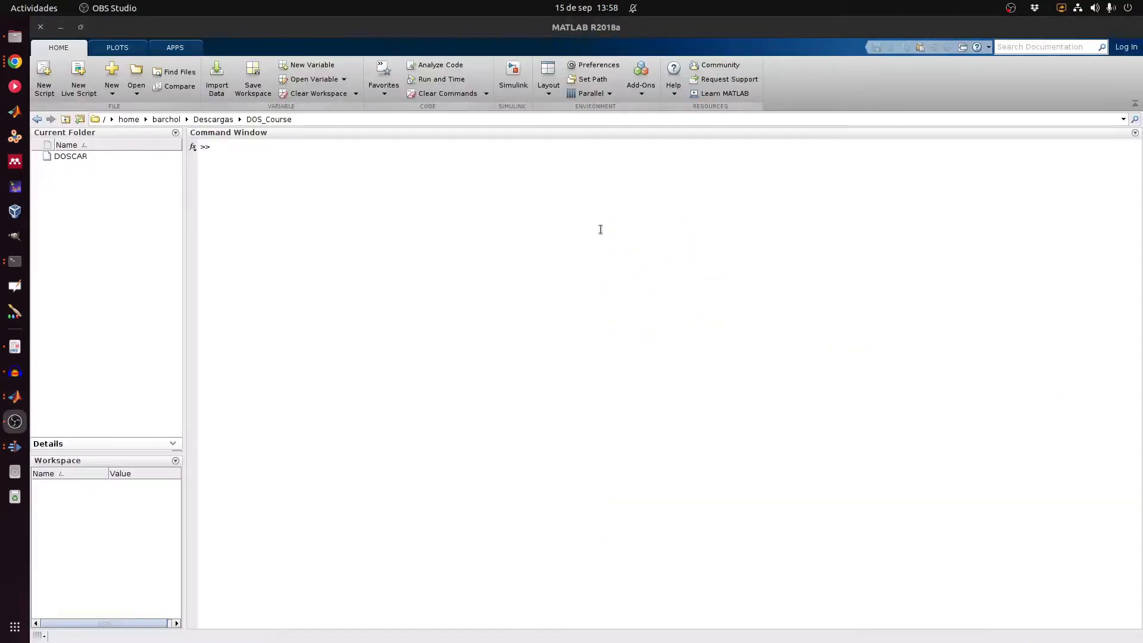
Step: Open the DOS programs menu and display the 'Integrate DOS from graph' help
click(542, 189)
text(use)
key(Return)
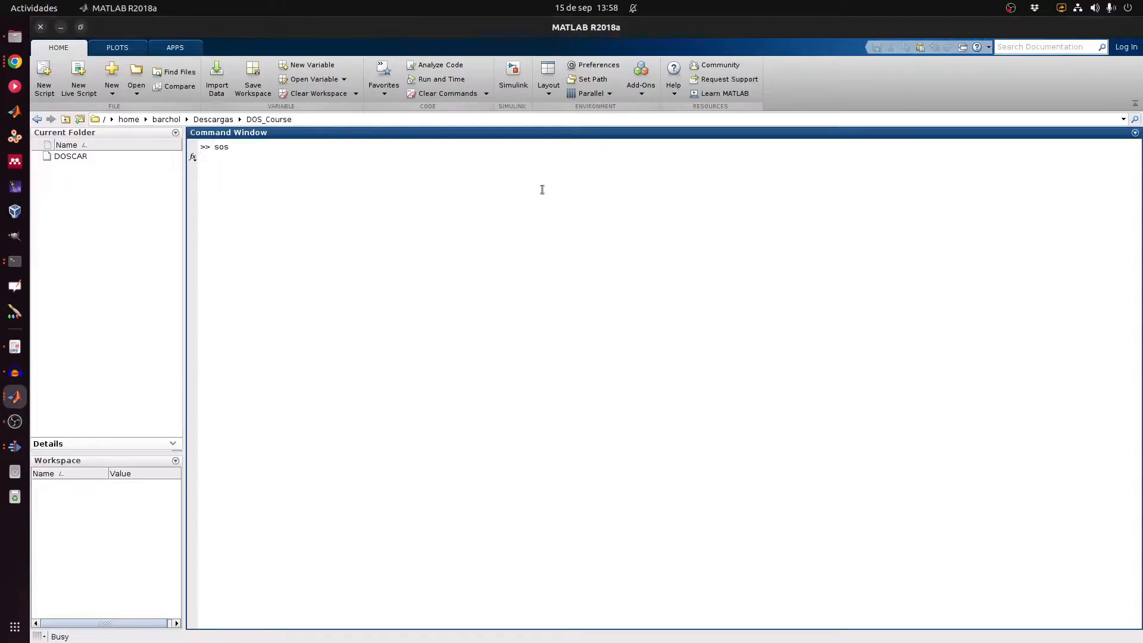
click(130, 141)
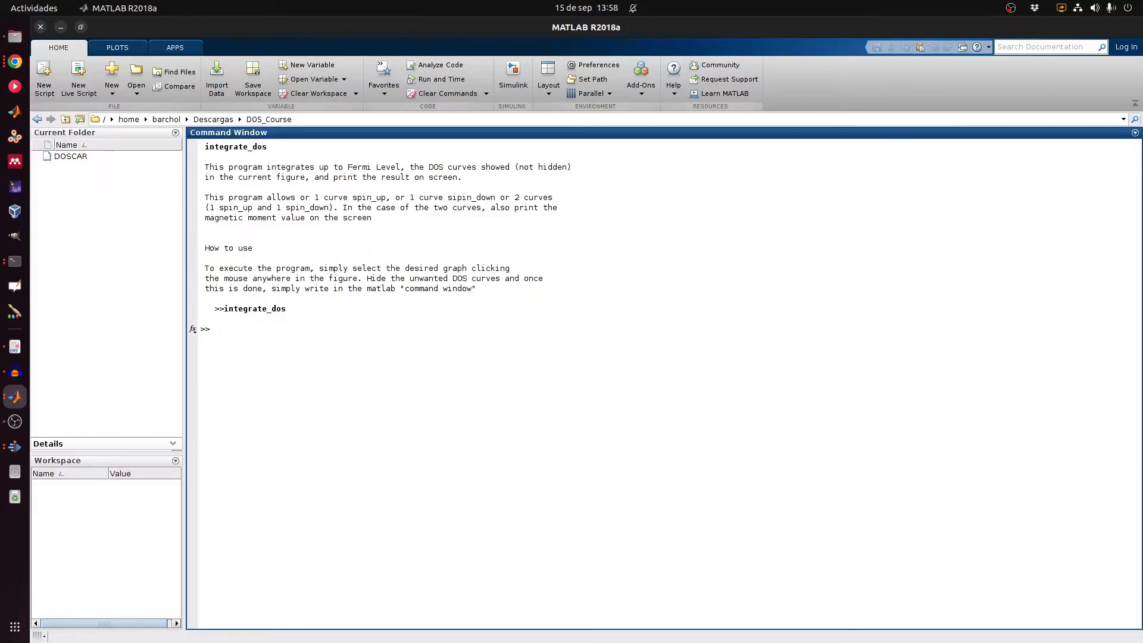
Step: Bring the TOTAL_DOS figure window to the front, maximized
key(alt+Tab)
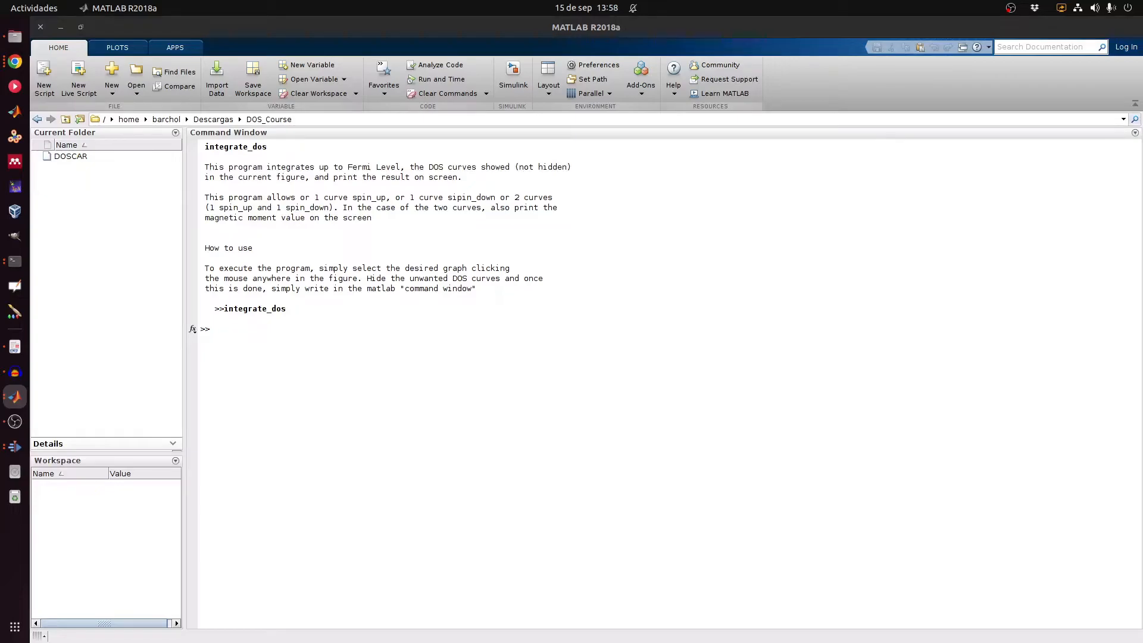
key(super+shift+Left)
key(super+Up)
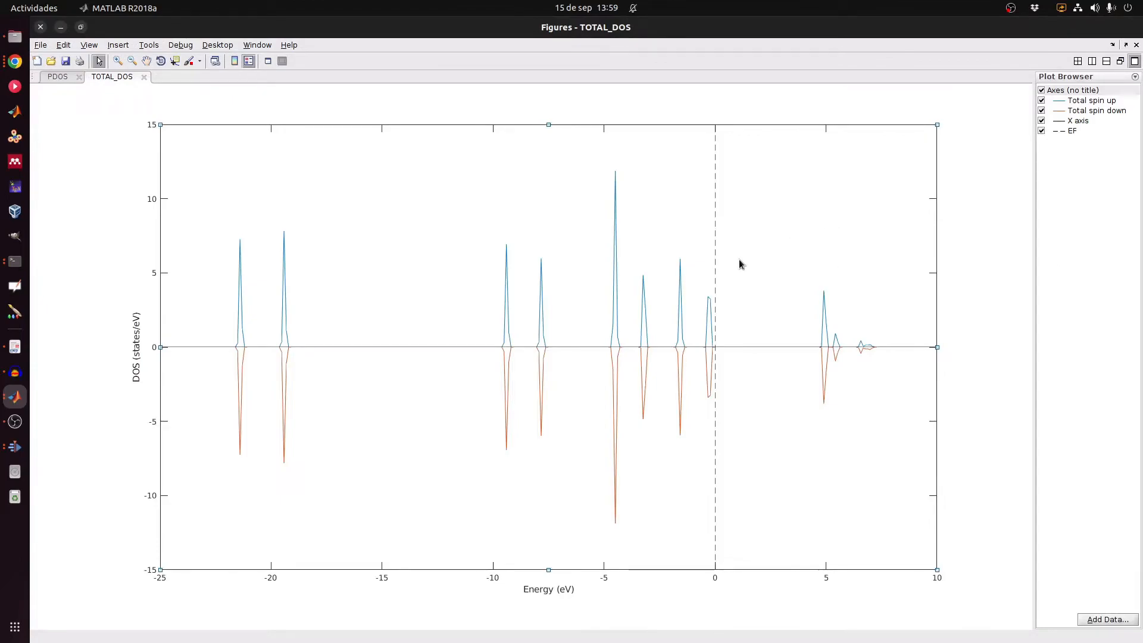
Step: Run integrate_dos to integrate the total DOS up to the Fermi level
key(alt+Tab)
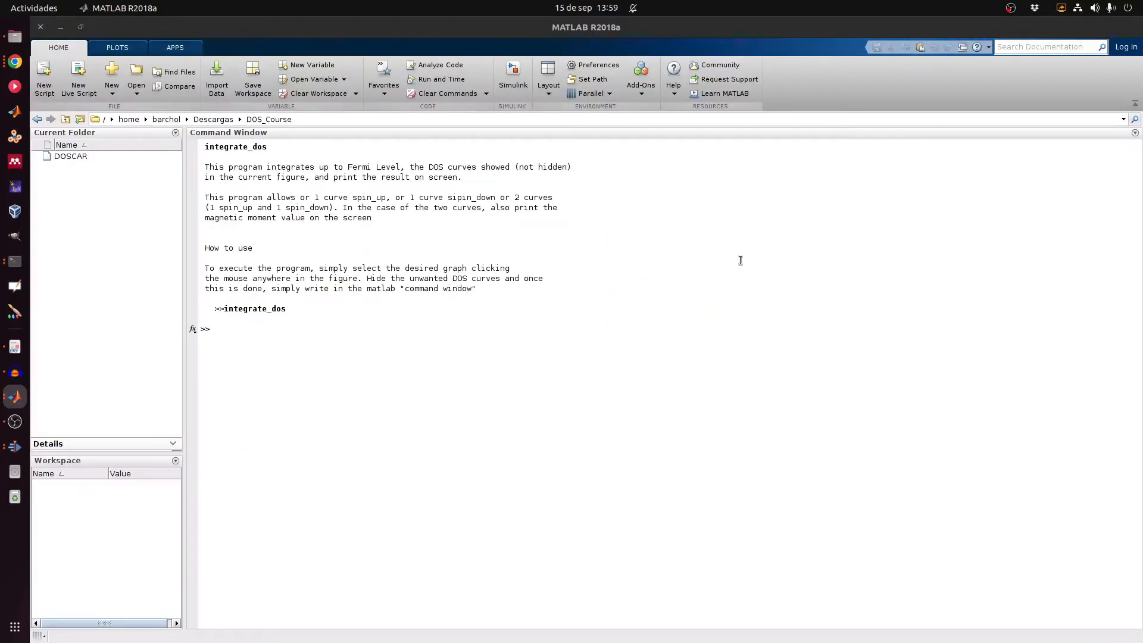
click(340, 363)
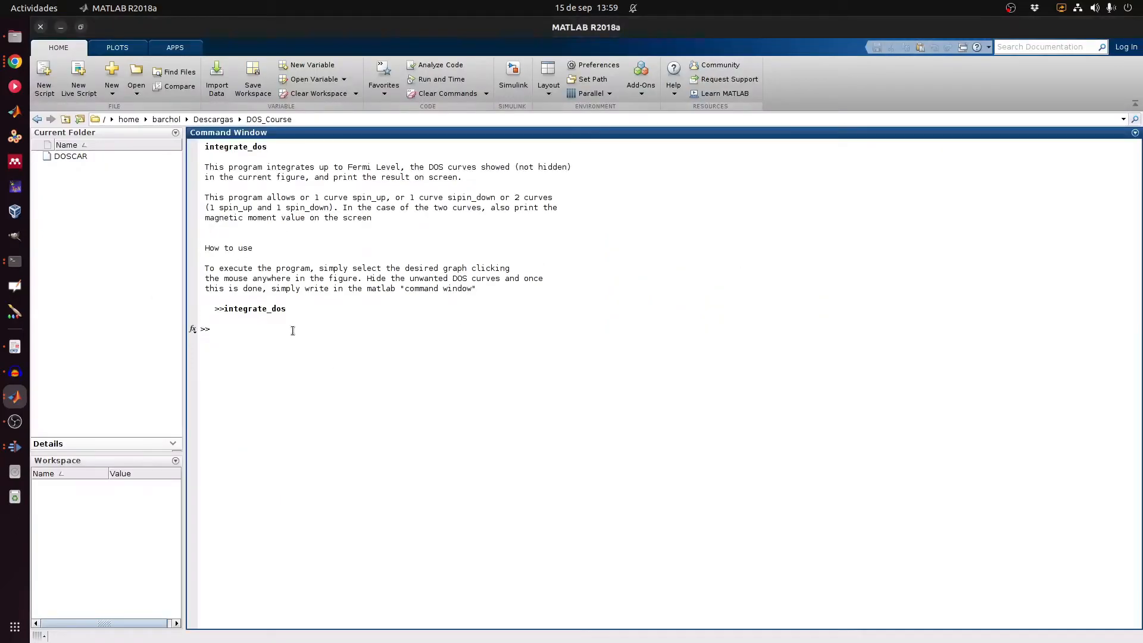
text(integrate_dos)
key(Return)
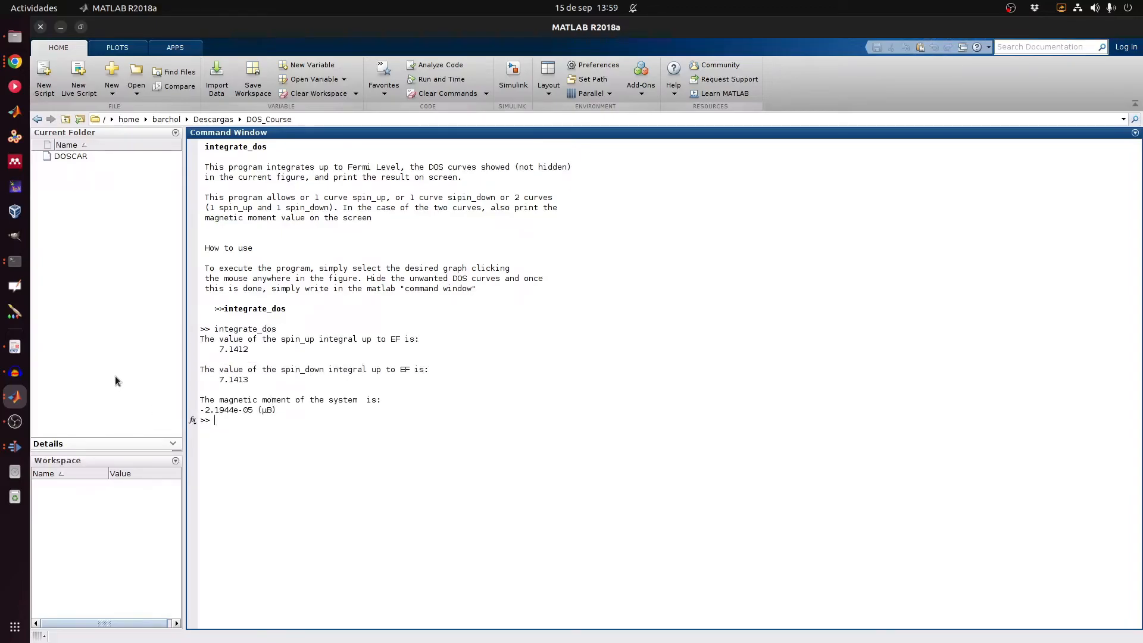
Step: Highlight the printed spin-up 7.1412 and spin-down 7.1413 integral values
drag(219, 350, 251, 352)
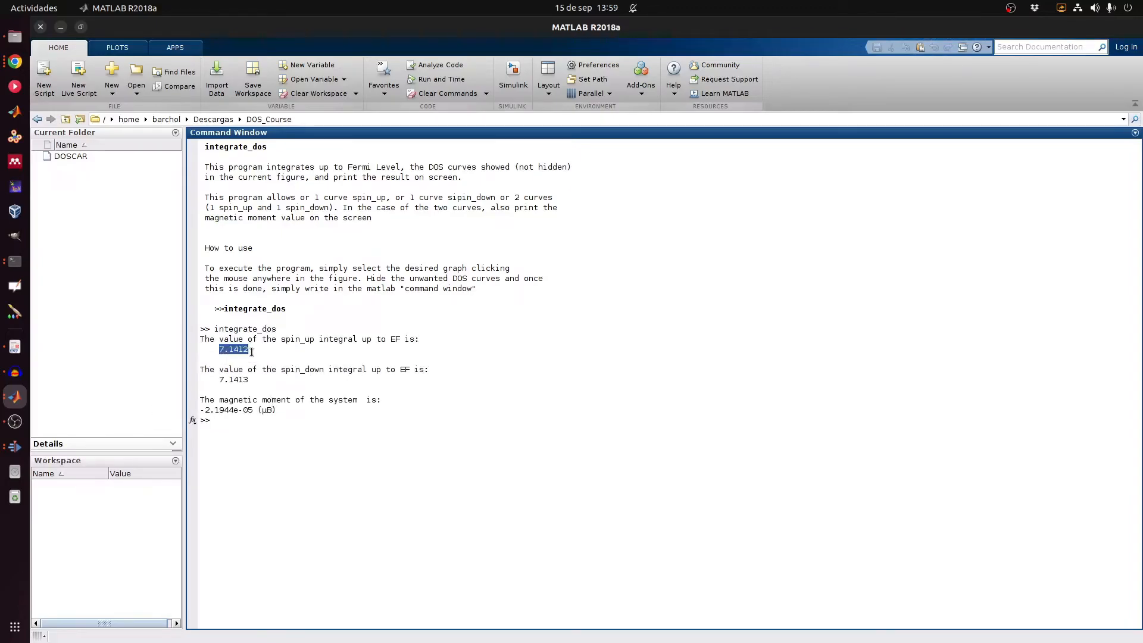
click(283, 355)
drag(215, 351, 252, 379)
click(269, 357)
click(218, 378)
click(252, 380)
key(alt+Tab)
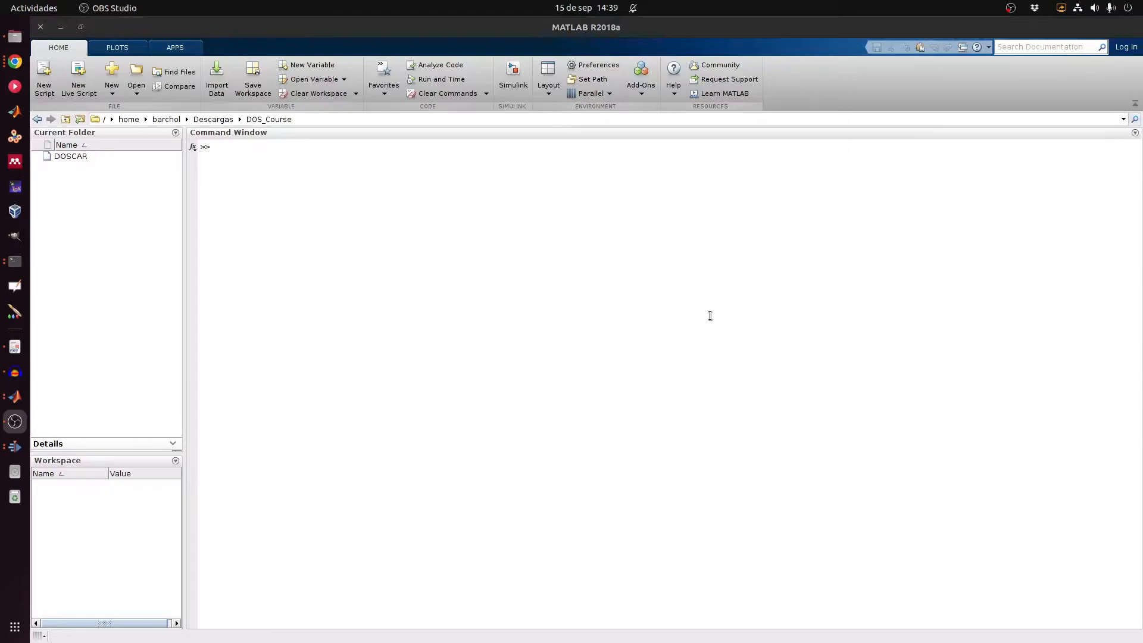
Step: Run sos and read the print_fig help for saving a figure as JPG
click(710, 316)
text(so)
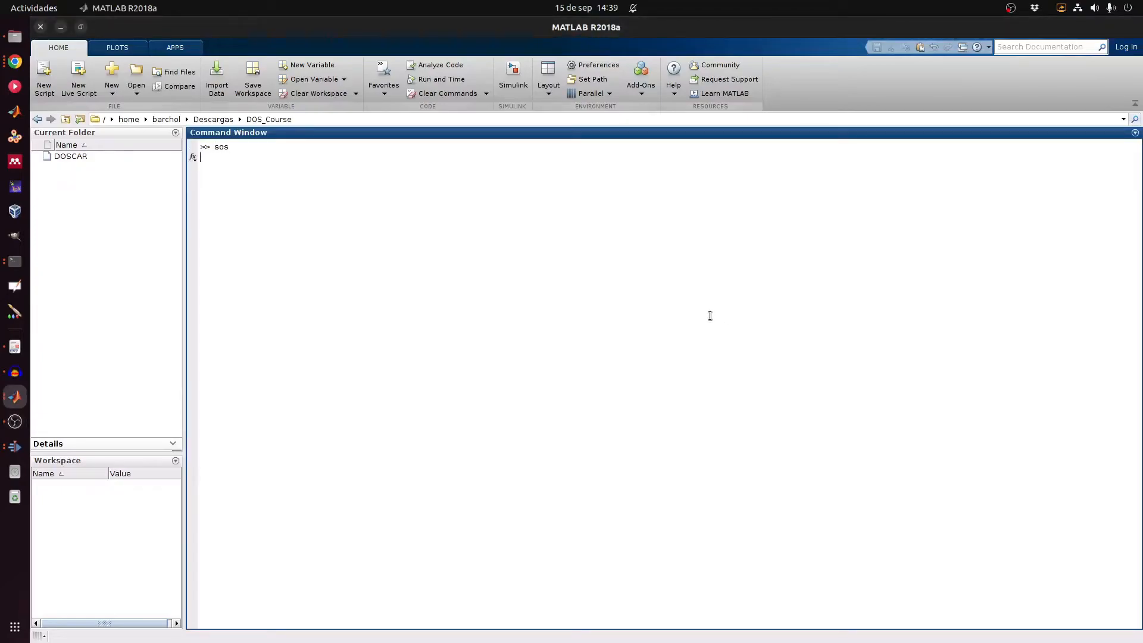
text(s)
key(Return)
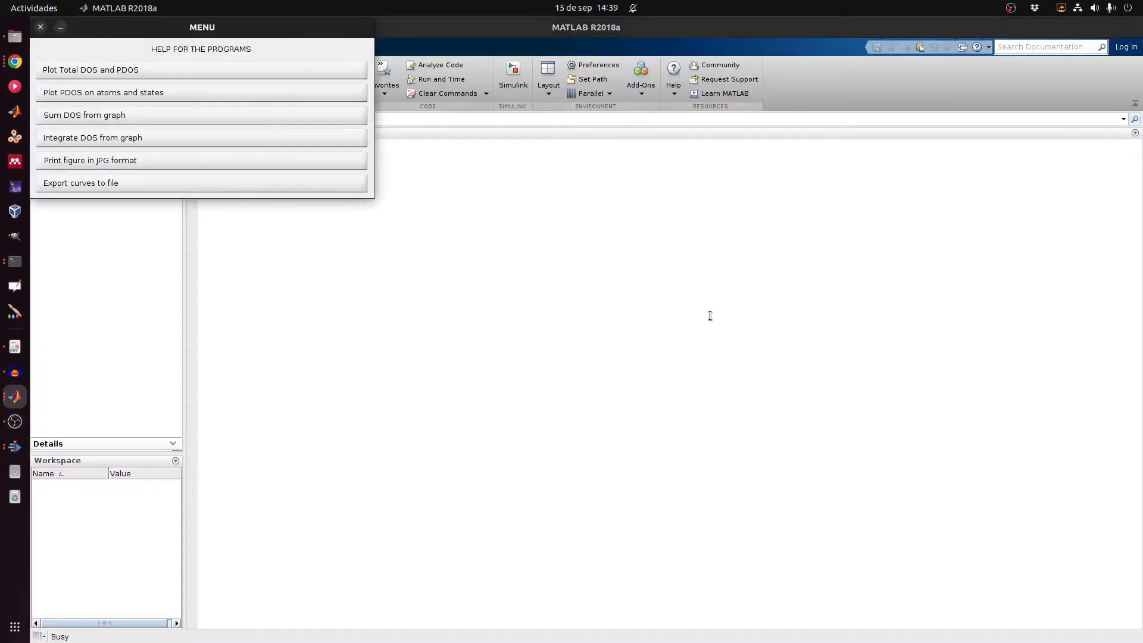
click(162, 163)
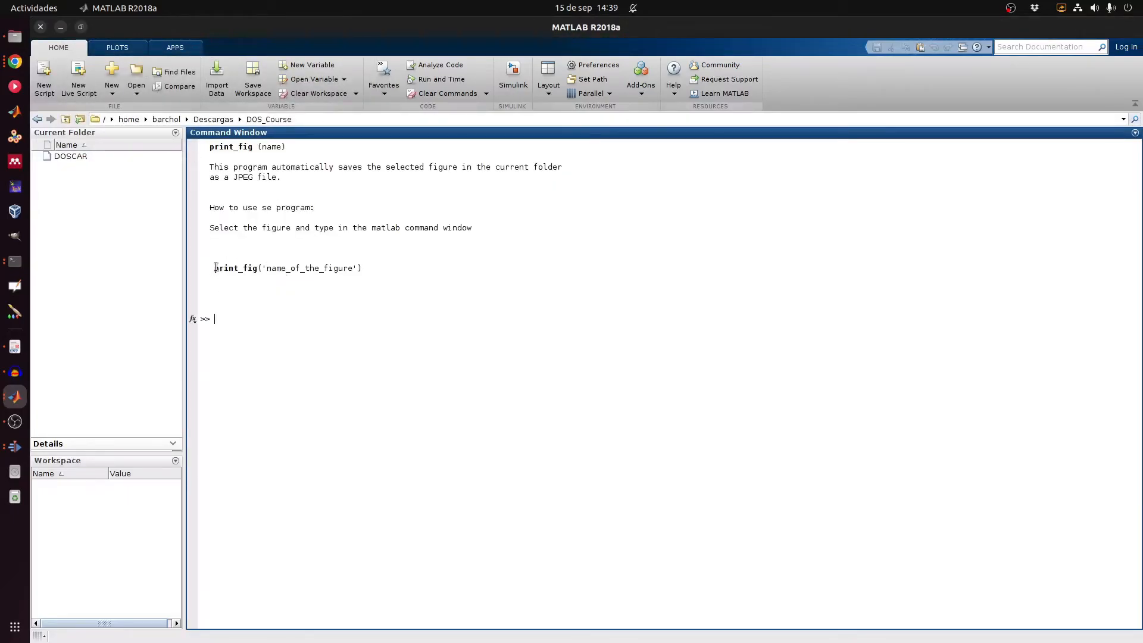
drag(214, 268, 262, 269)
click(266, 271)
Step: Bring the TOTAL_DOS figure window to the front, maximized
key(alt+Tab)
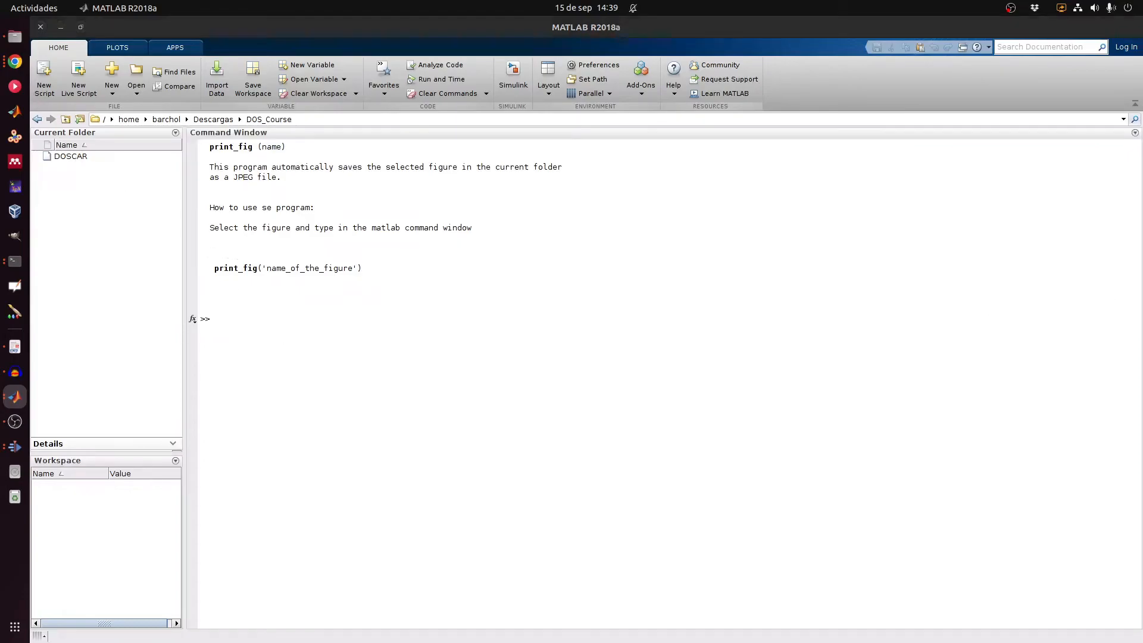
key(super+shift+Left)
key(super+Up)
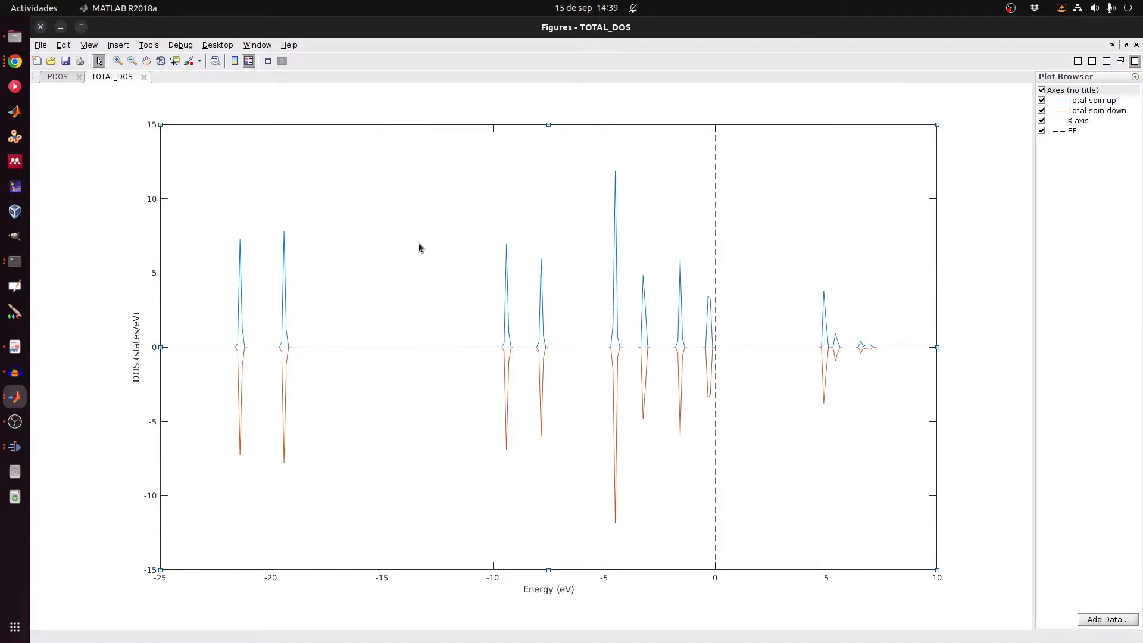
Step: Make the TOTAL_DOS figure current and save it as test.jpg with print_fig('test')
click(40, 45)
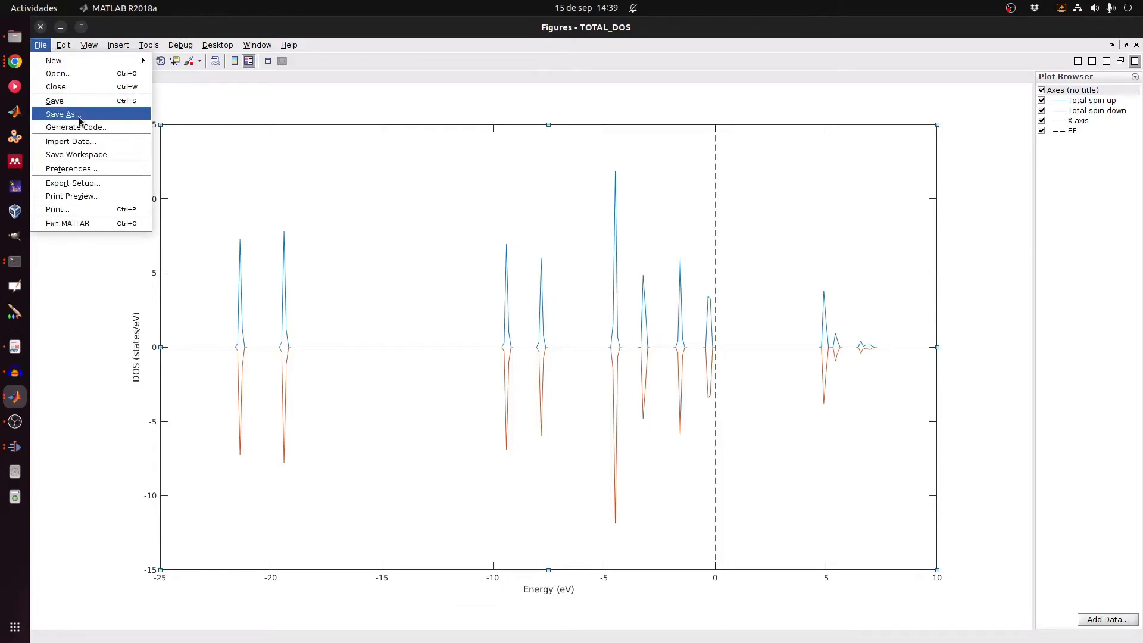
click(194, 105)
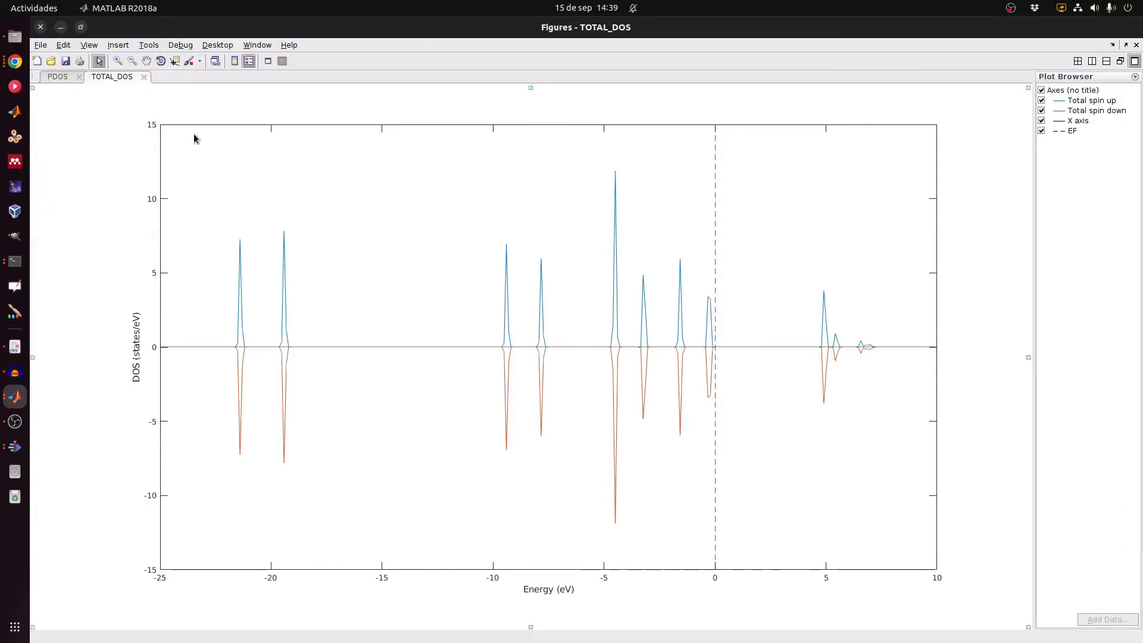
key(alt+Tab)
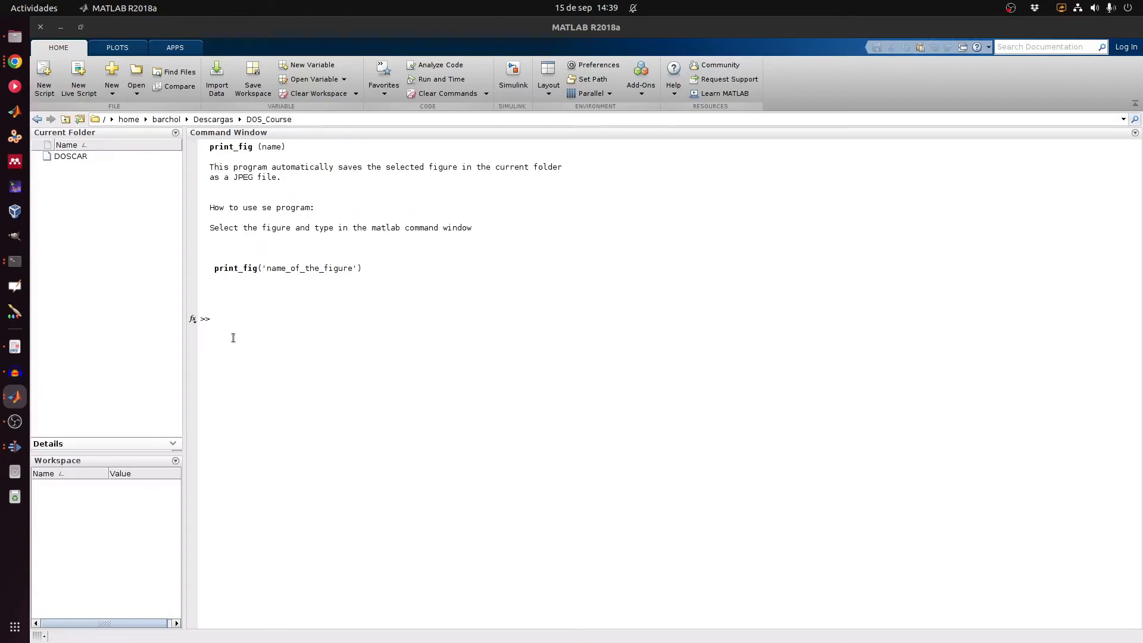
click(226, 320)
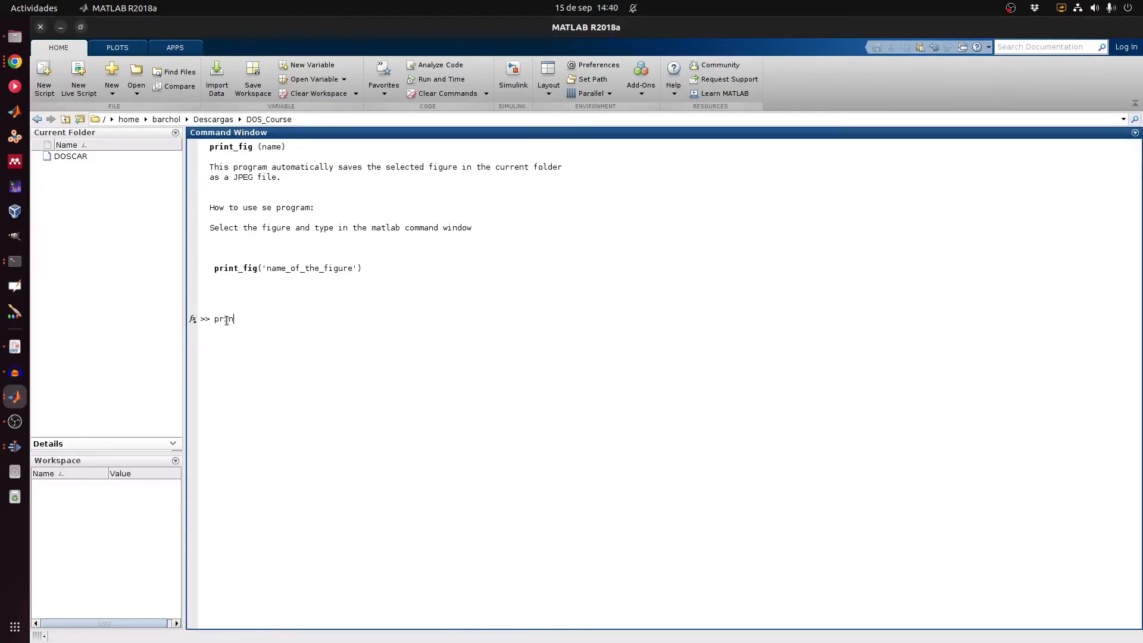
text(print_fig('test)
key(Return)
key(alt+Tab)
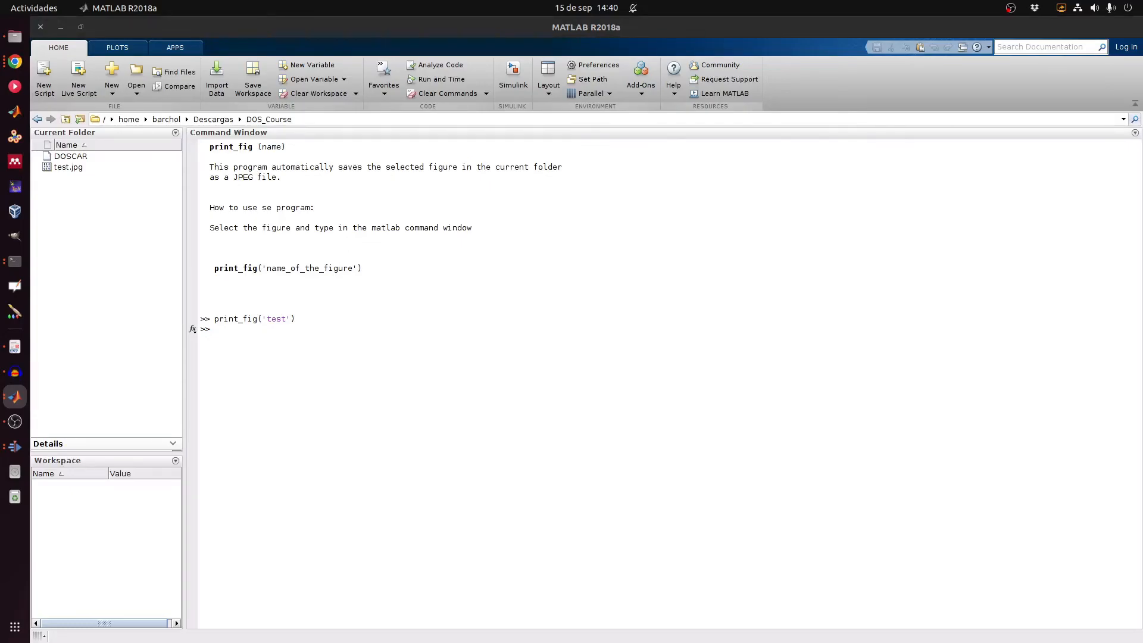
key(alt+Tab)
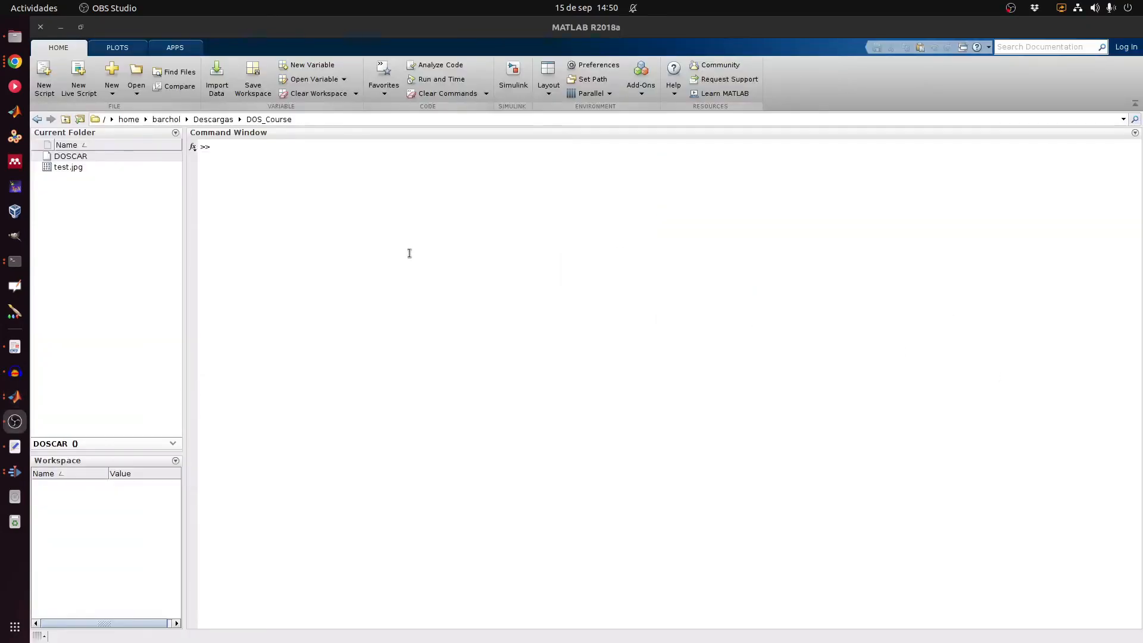
Step: Run menu to show the 'Export curves to file' help, then bring up the PDOS figure
click(408, 243)
text(menu)
key(Return)
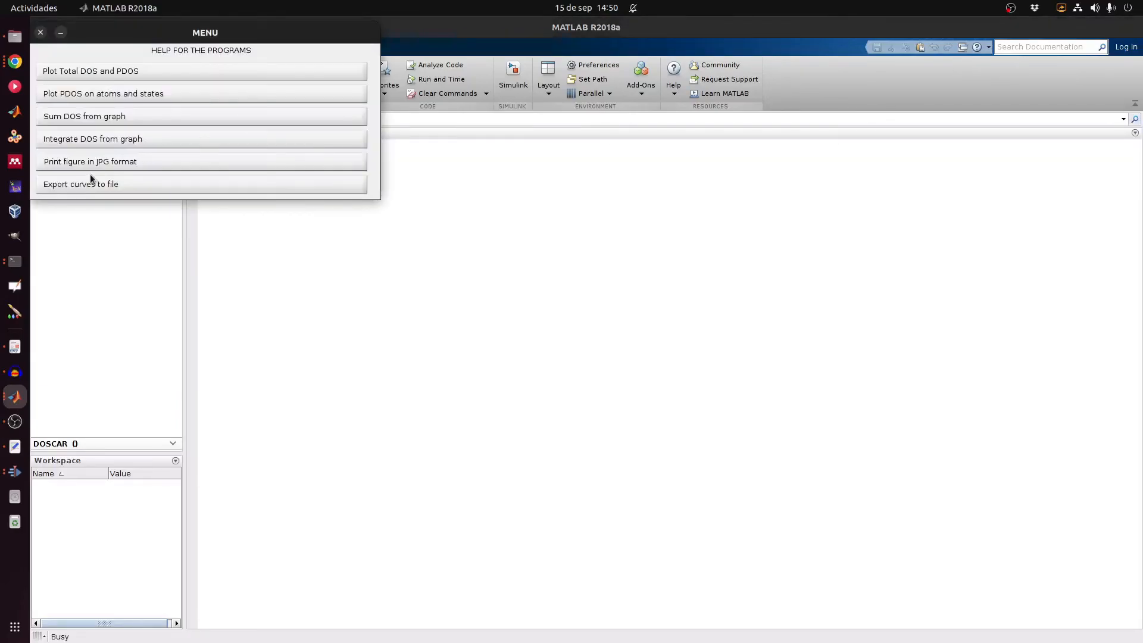
click(88, 185)
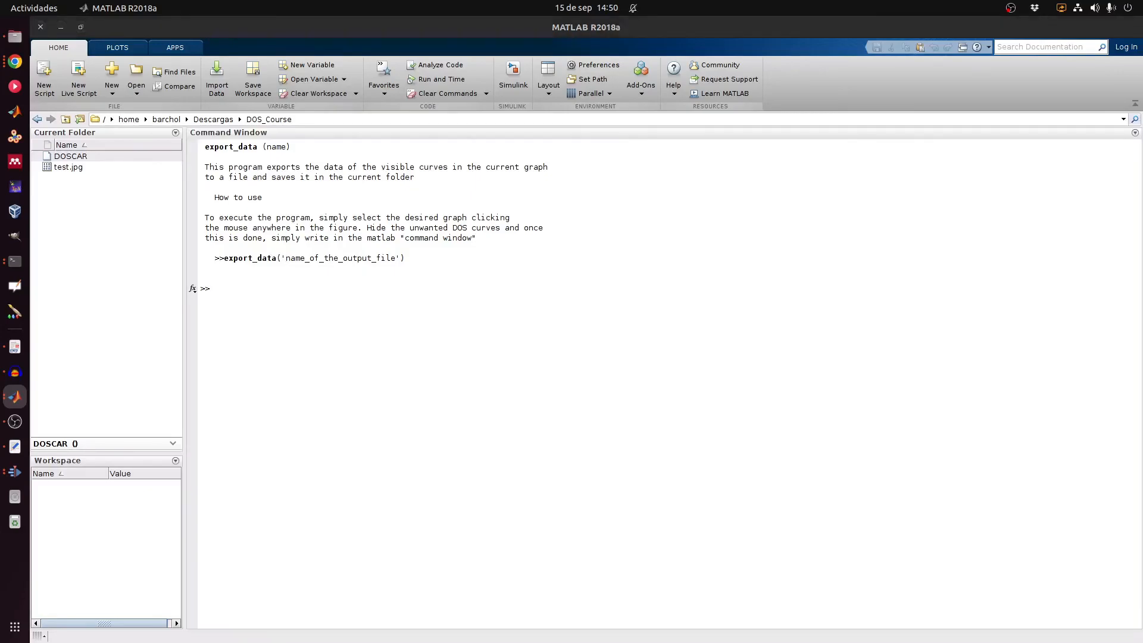
key(super+shift+Left)
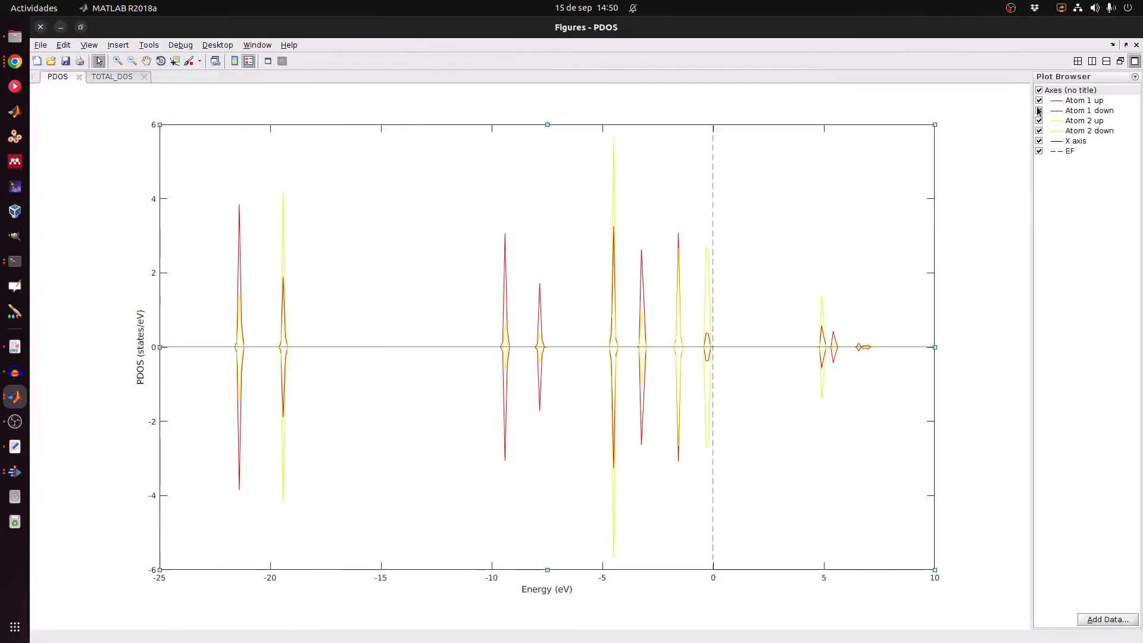
Step: Hide Atom 2 up and down, then export the visible Atom 1 curves with export_data('data')
click(1042, 126)
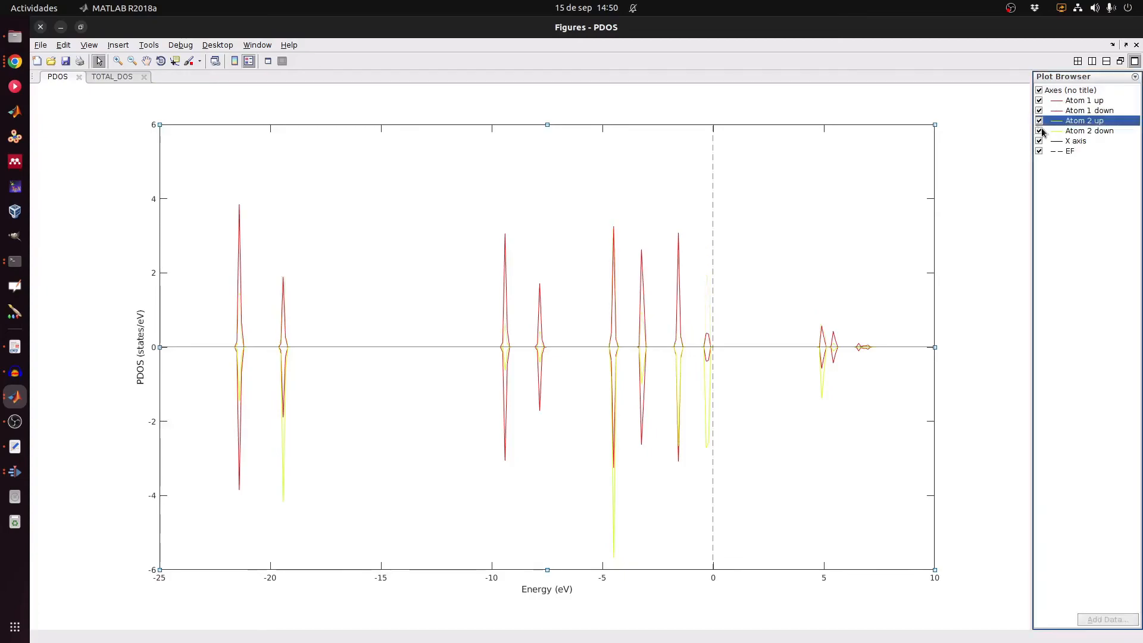
click(1040, 131)
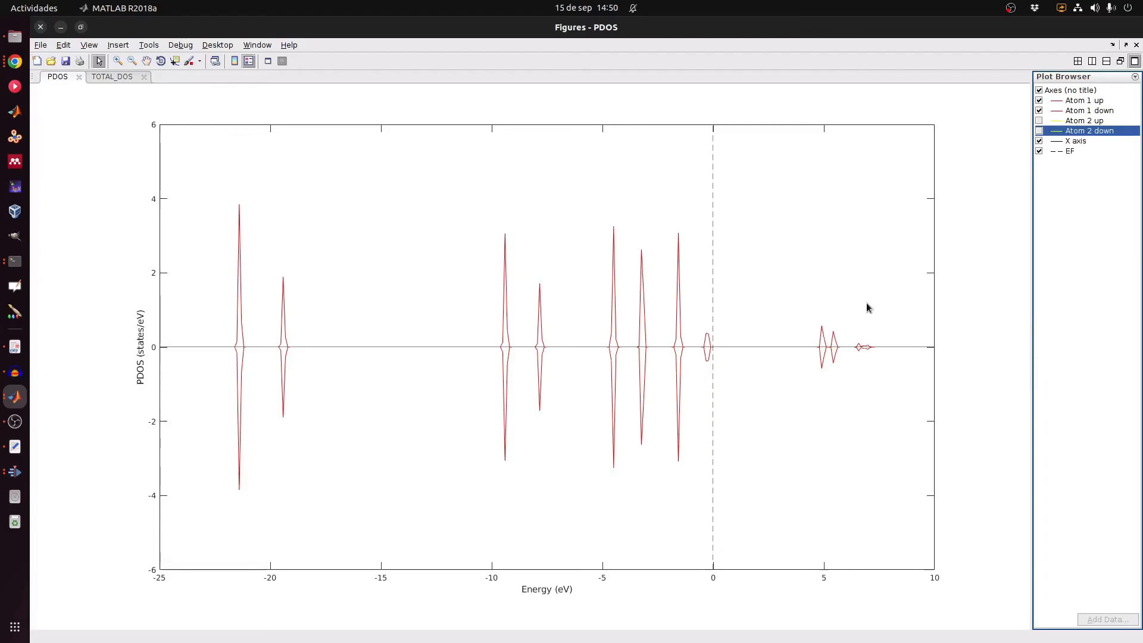
key(alt+Tab)
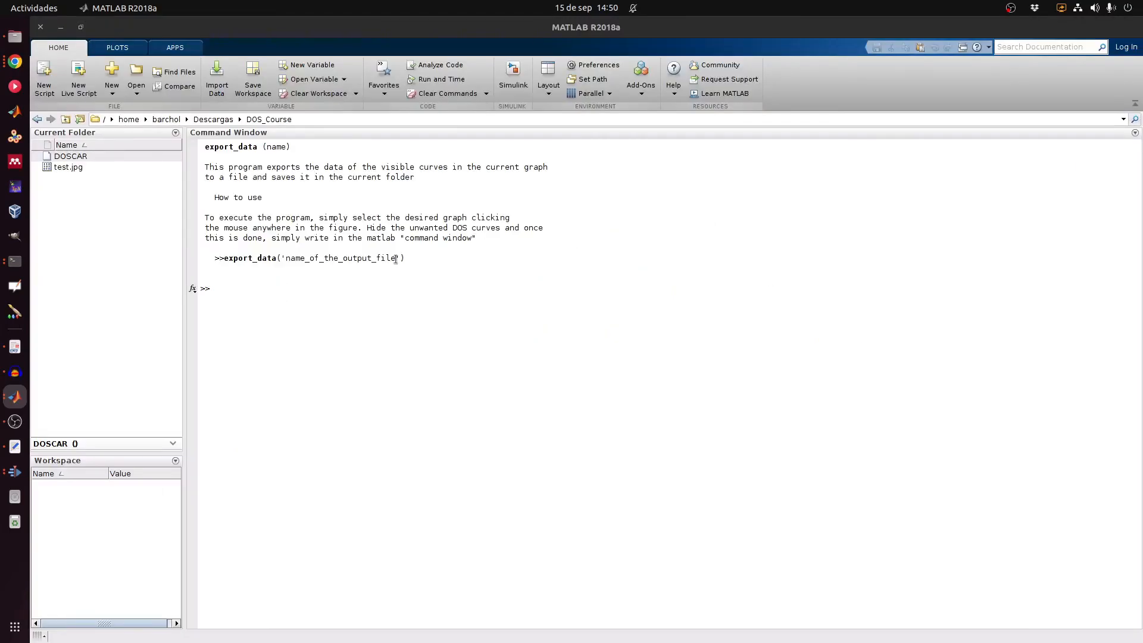
click(332, 277)
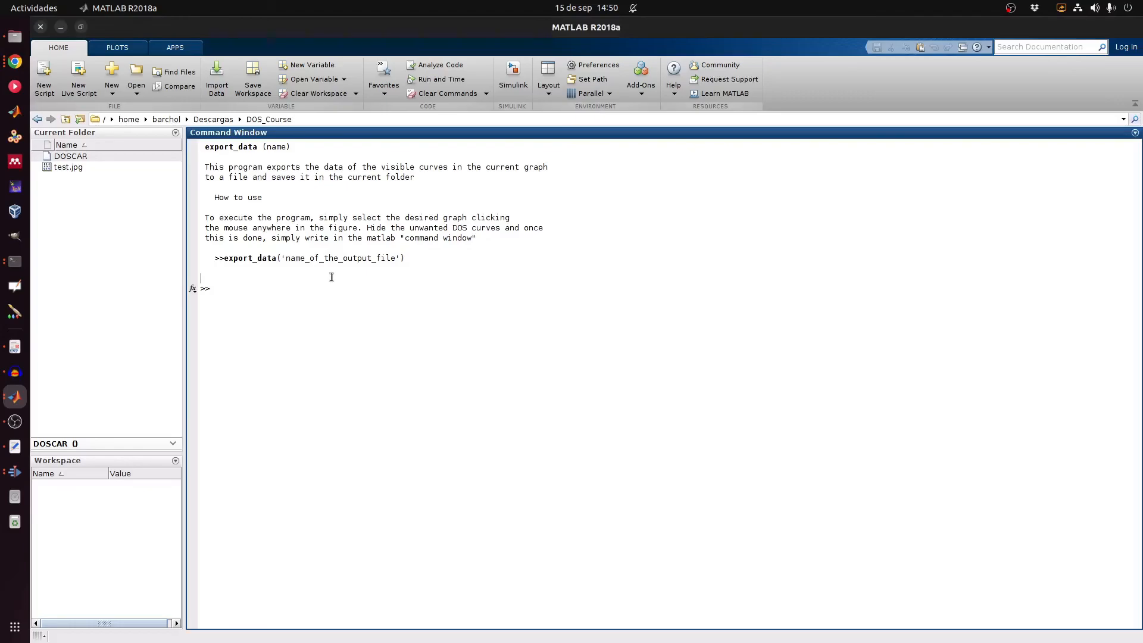
text(export_data('dat)
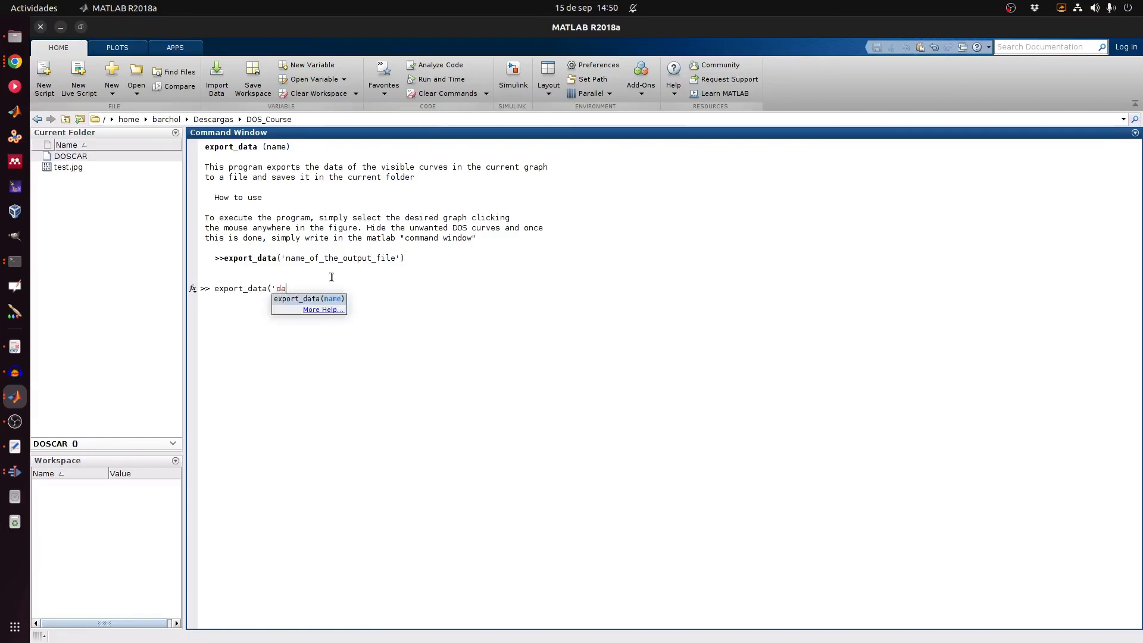
text(a'))
key(Return)
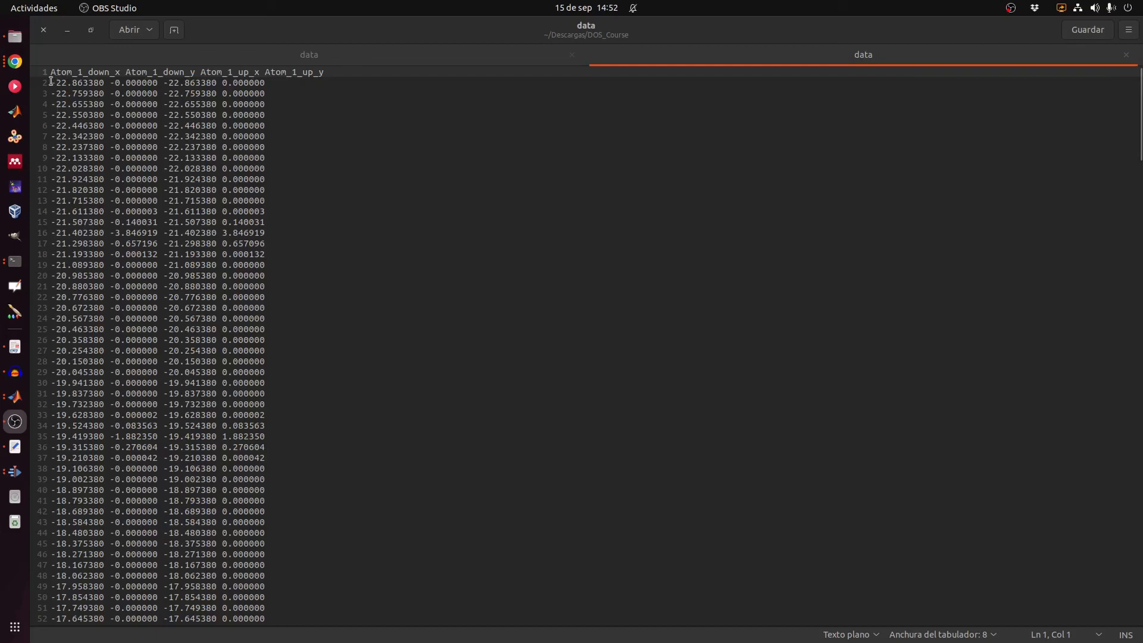
drag(52, 72, 163, 72)
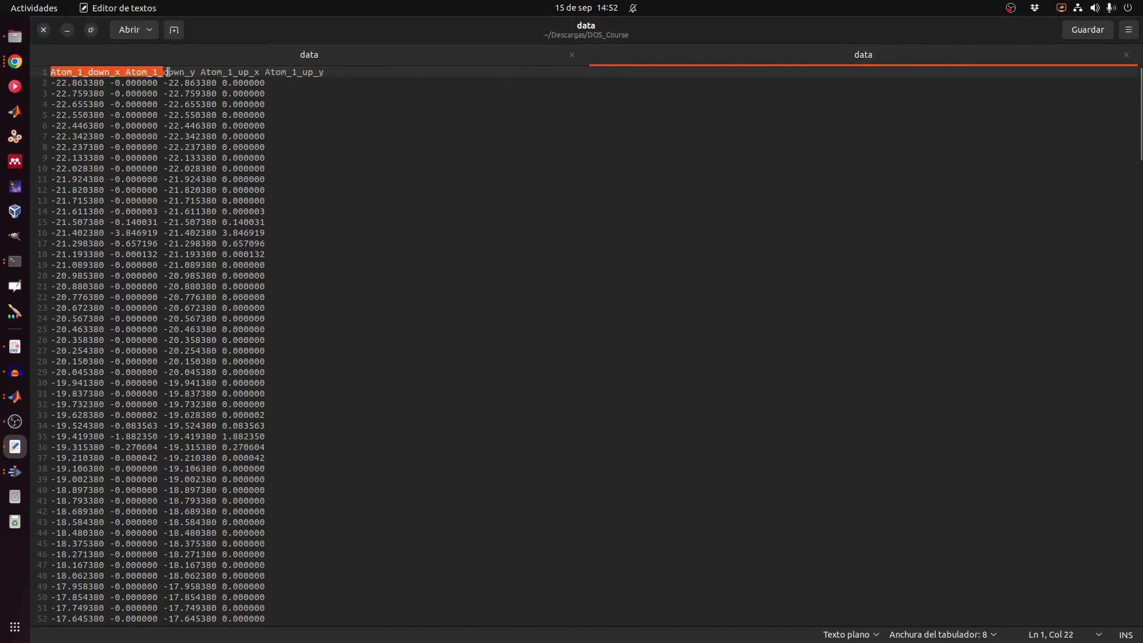
click(154, 115)
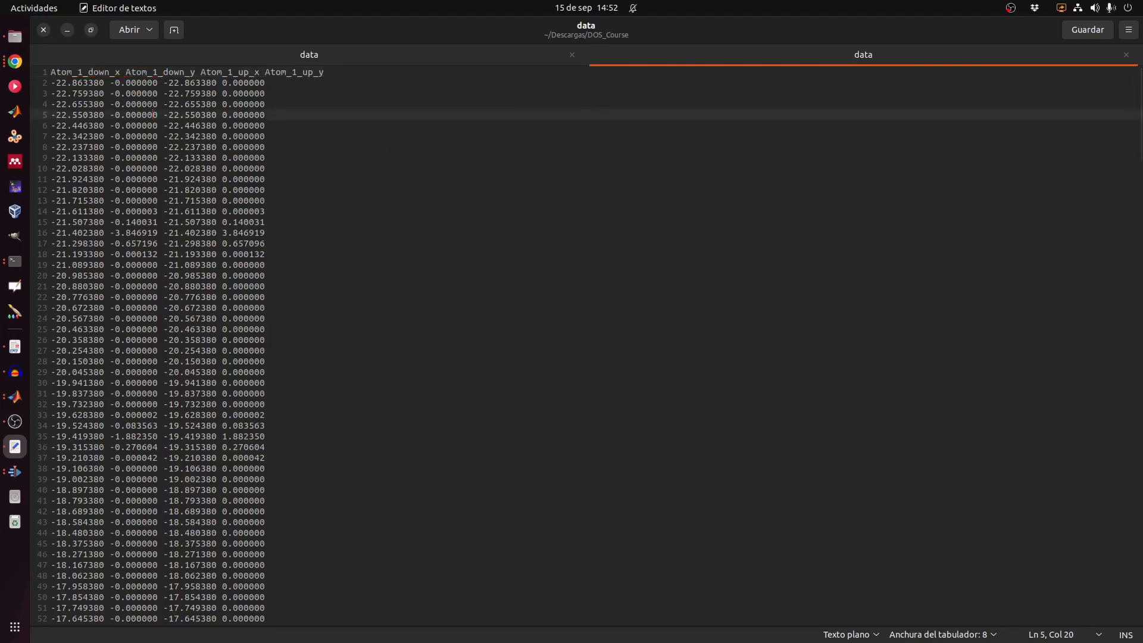